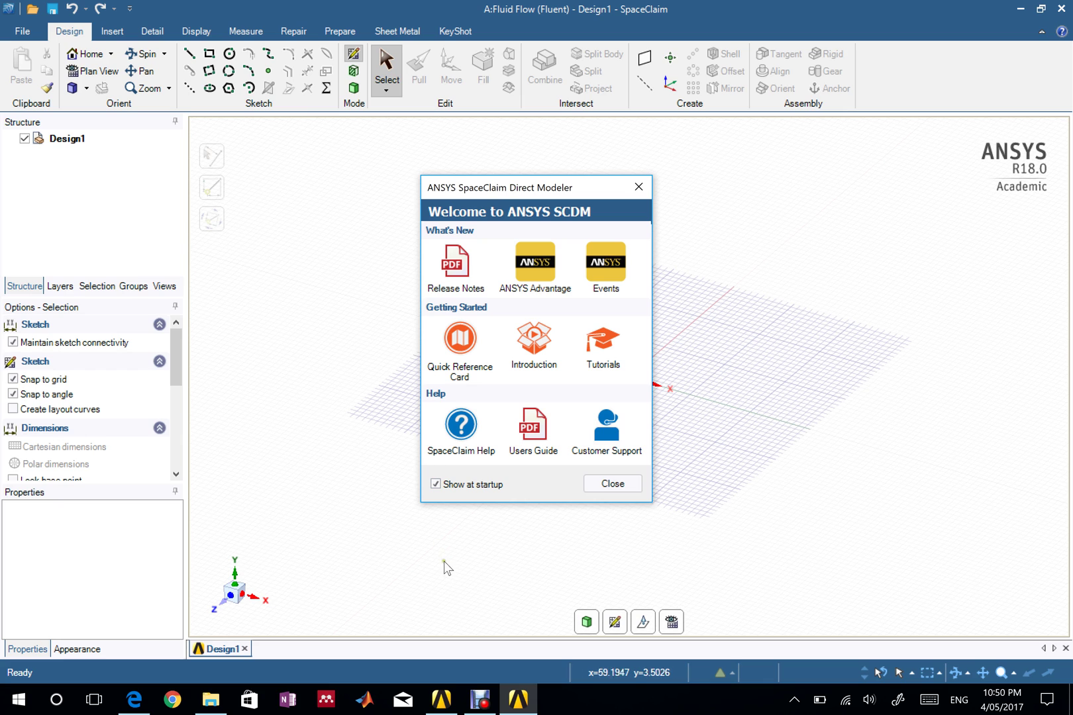
- Switch to the Workbench Fluid Flow (Fluent) project window
{"action": "left_click", "coordinate": [441, 699]}
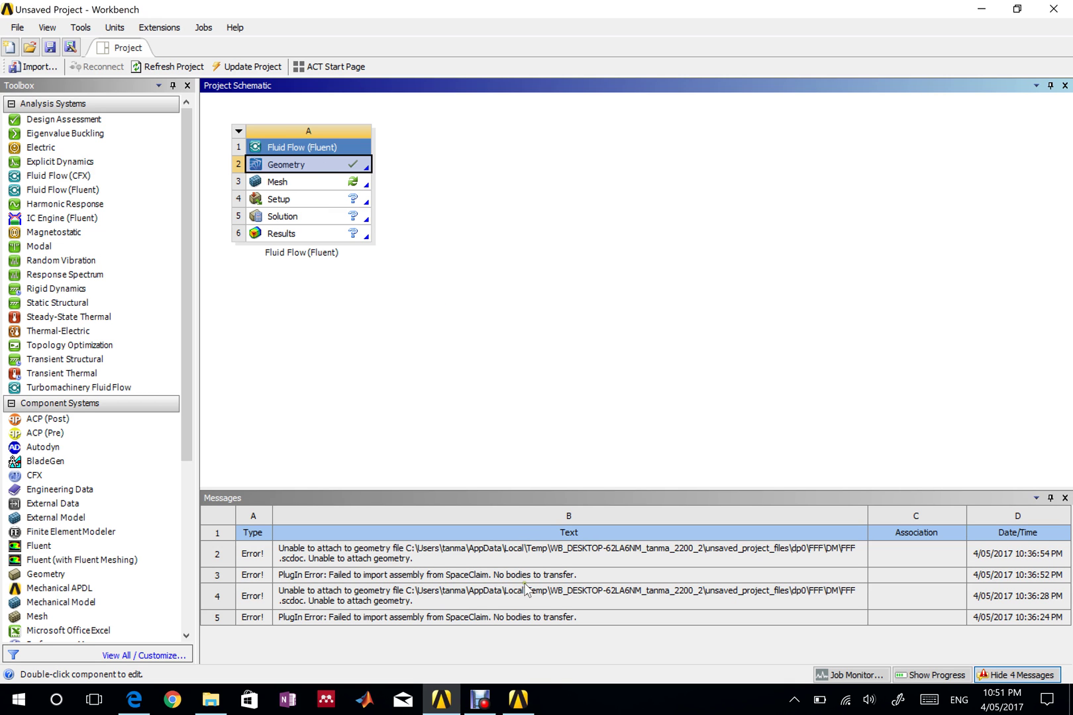
- Bring the SpaceClaim design window back to the front
{"action": "left_click", "coordinate": [529, 701]}
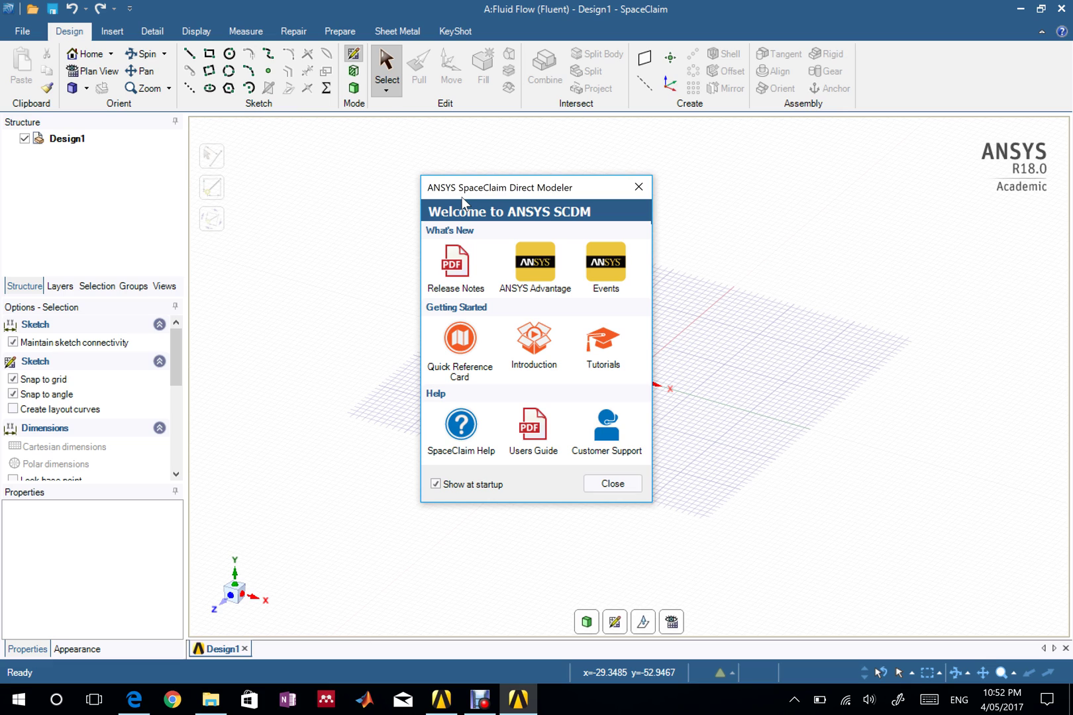
- Dismiss the welcome dialog, select Design1, and toggle 3D Mode back to Sketch Mode
{"action": "left_click", "coordinate": [633, 188]}
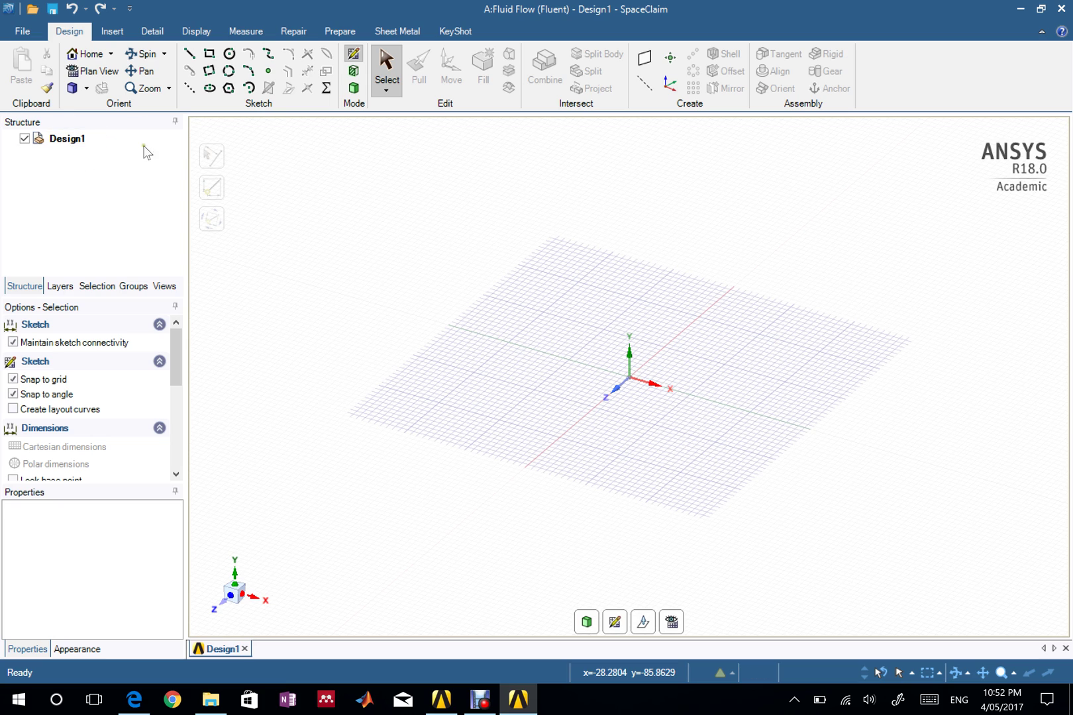
{"action": "left_click", "coordinate": [76, 141]}
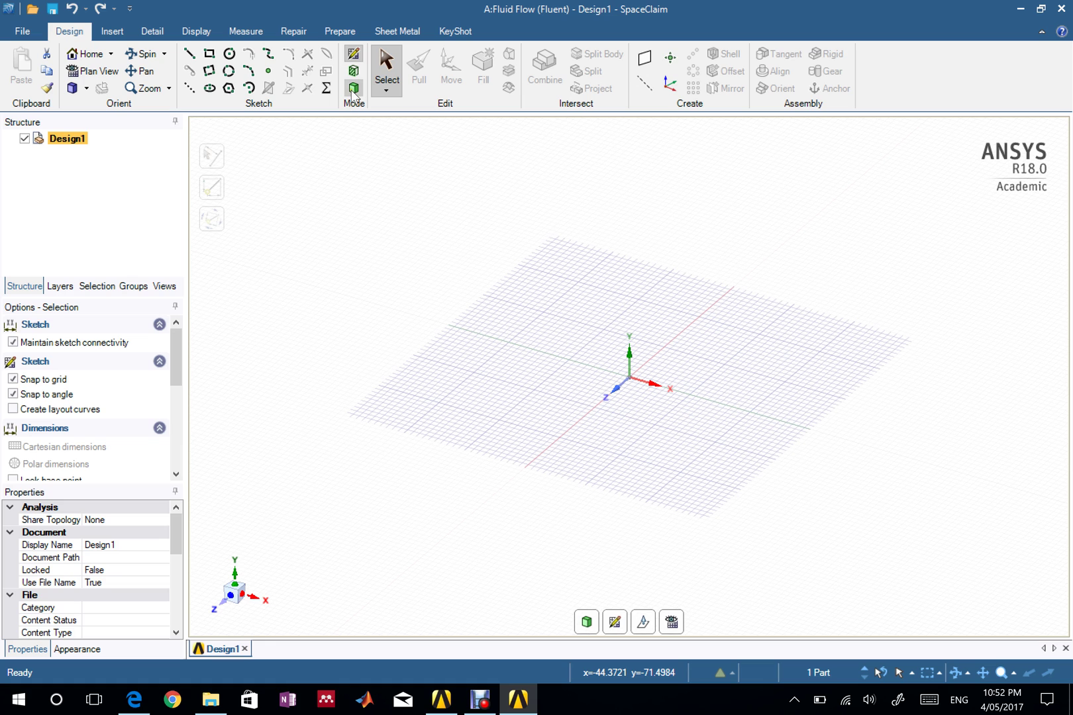
{"action": "left_click", "coordinate": [354, 89]}
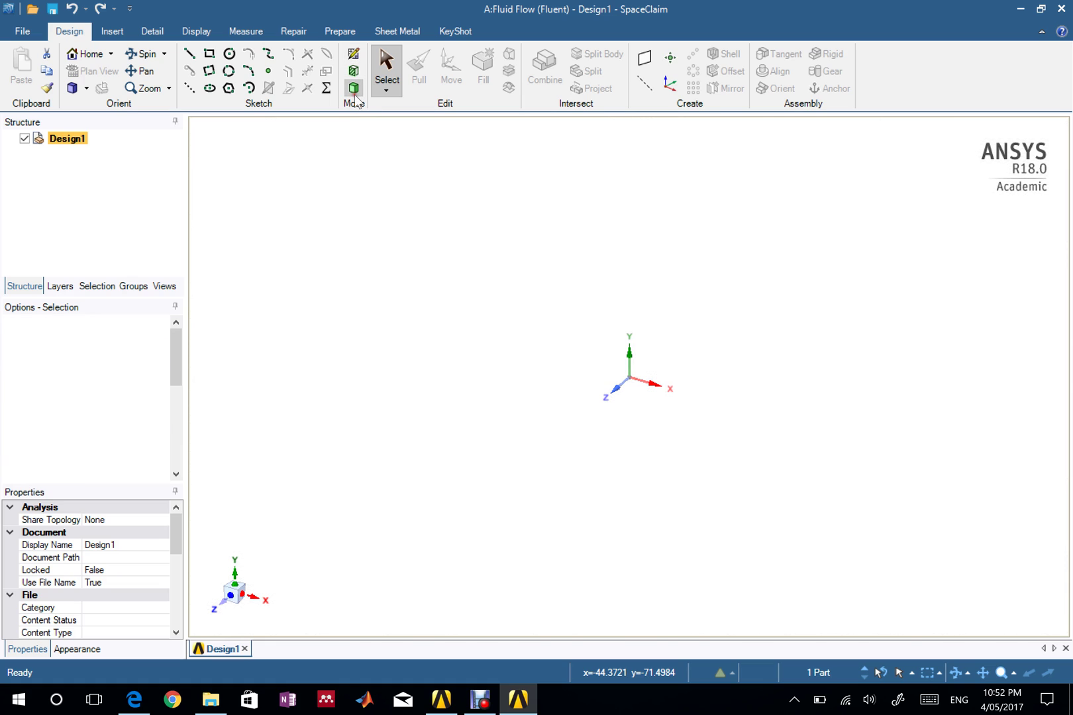
{"action": "left_click", "coordinate": [355, 57]}
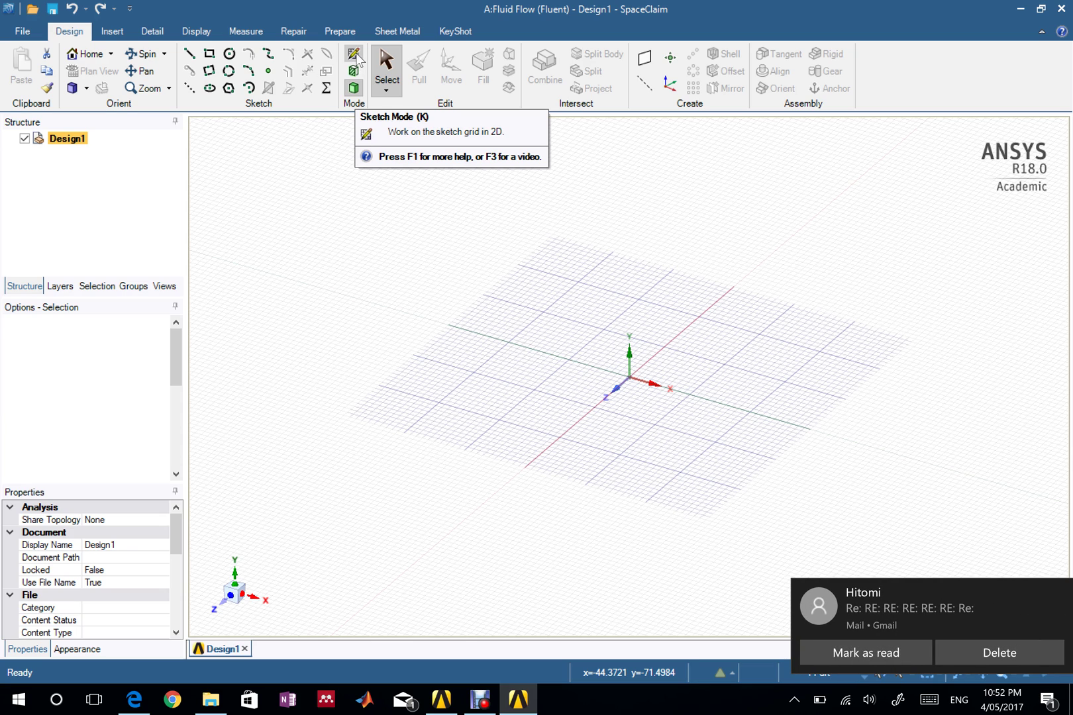
{"action": "left_click", "coordinate": [356, 58]}
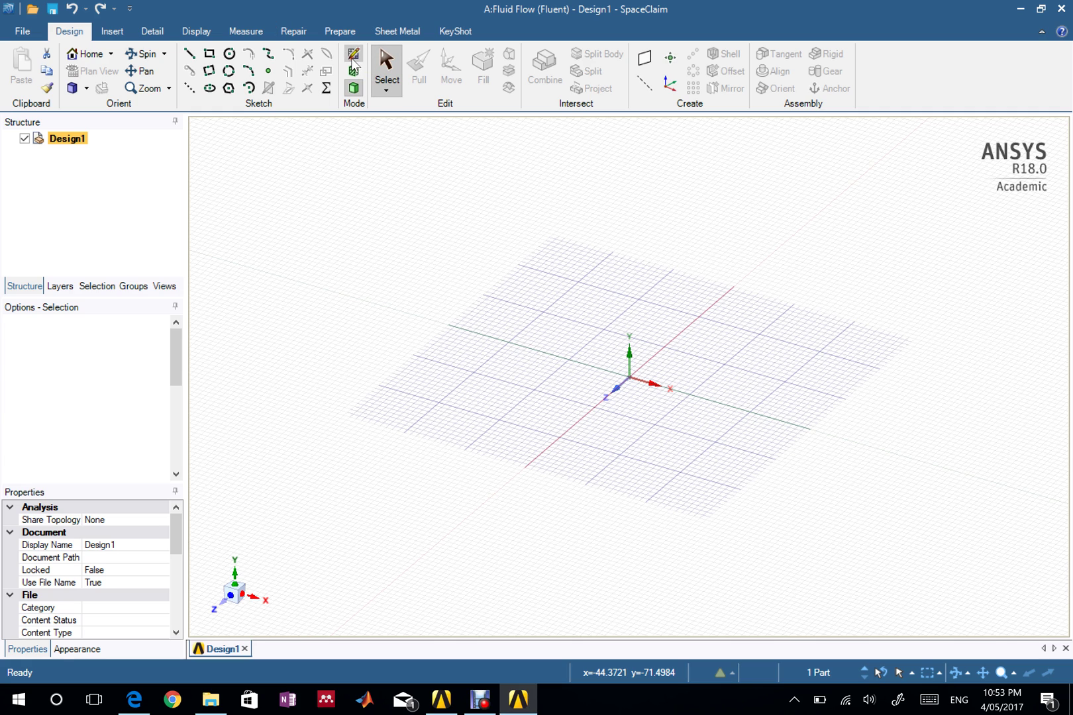
- Add a new component under Design1, keeping the default name Component1
{"action": "right_click", "coordinate": [71, 147]}
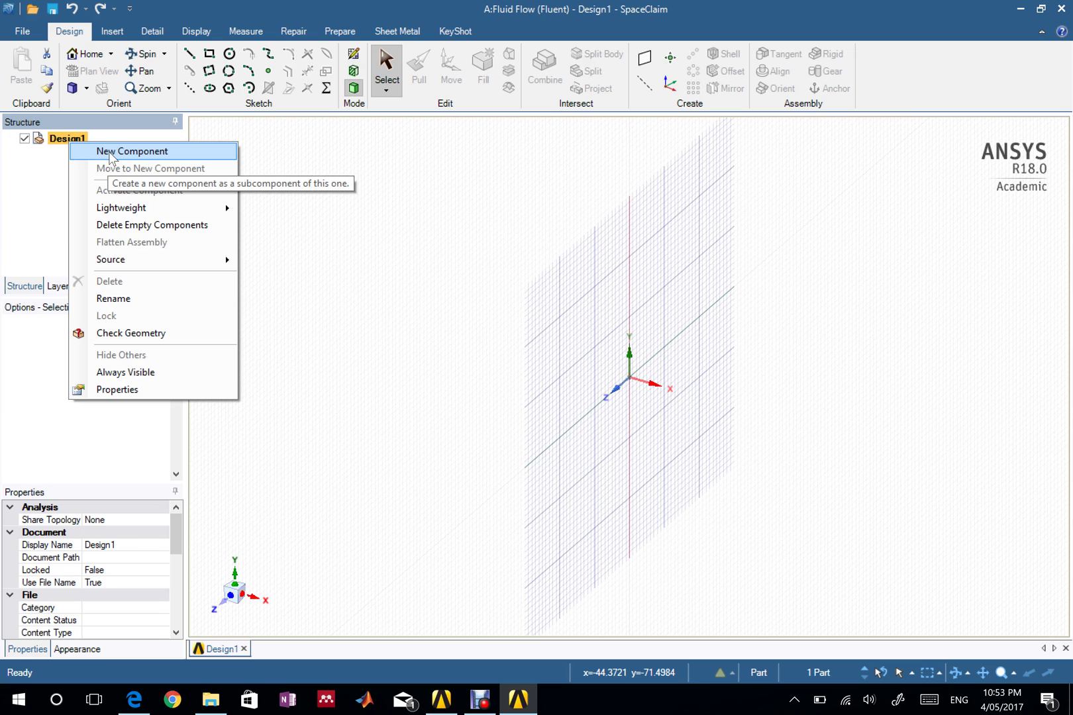
{"action": "left_click", "coordinate": [181, 151]}
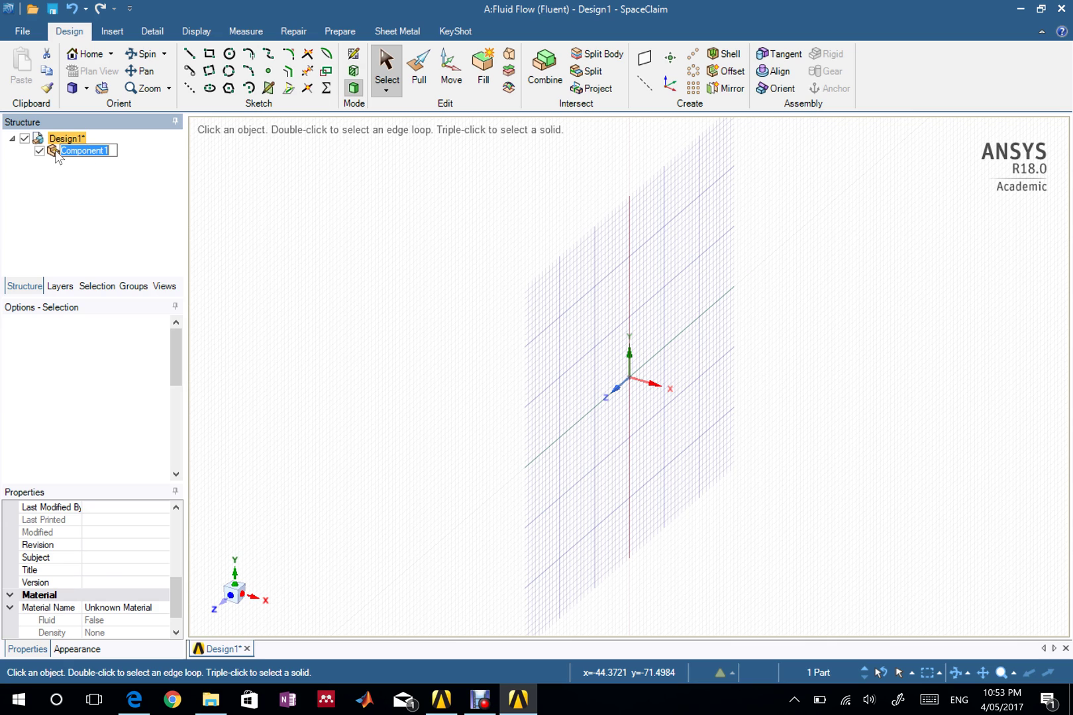
{"action": "left_click", "coordinate": [53, 176]}
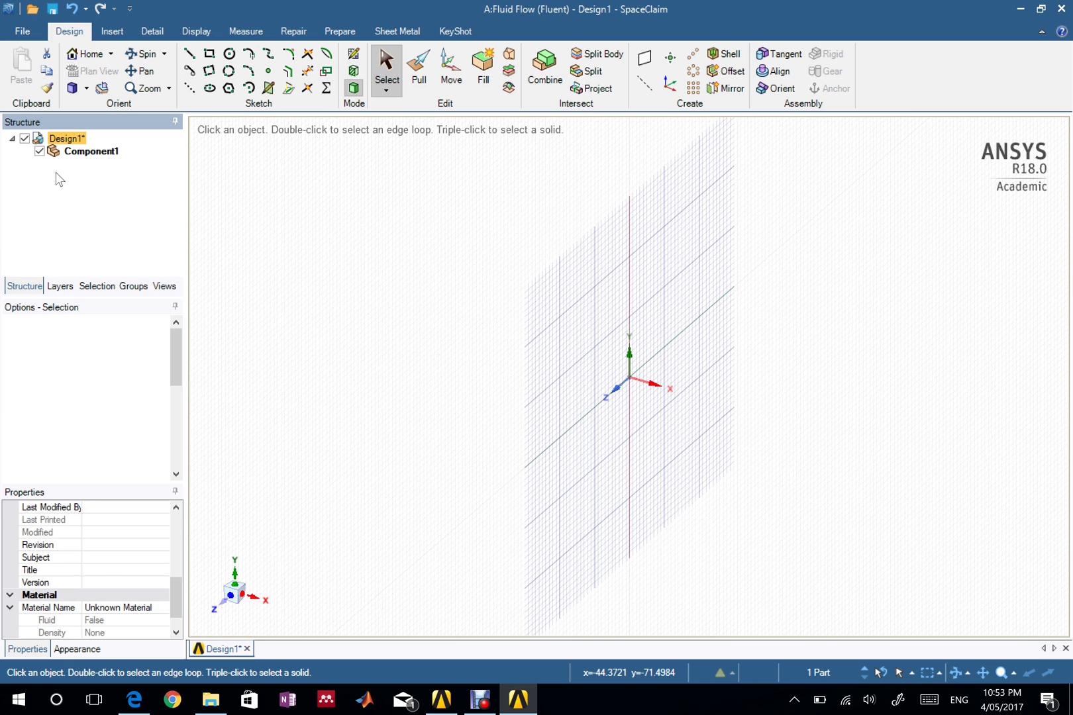
{"action": "left_click", "coordinate": [77, 153]}
{"action": "left_click", "coordinate": [79, 156]}
{"action": "left_click", "coordinate": [116, 167]}
{"action": "left_click", "coordinate": [103, 158]}
{"action": "left_click", "coordinate": [111, 168]}
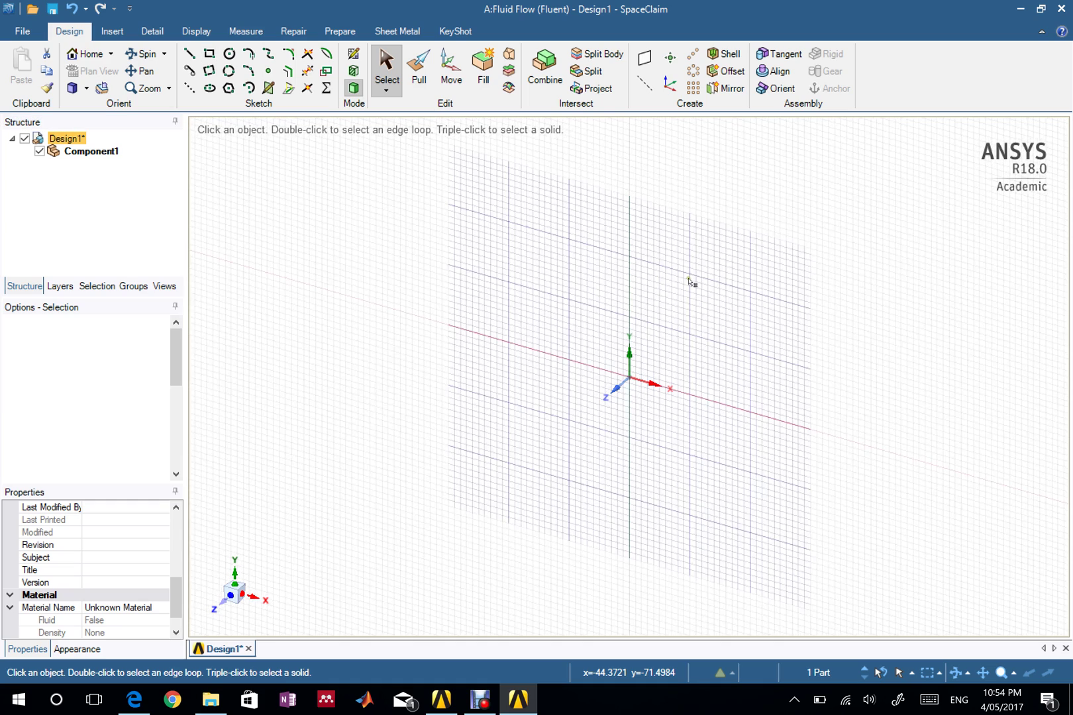
- Draw a 58 mm by 23 mm rectangle on the sketch grid with the Rectangle tool
{"action": "left_click", "coordinate": [685, 337]}
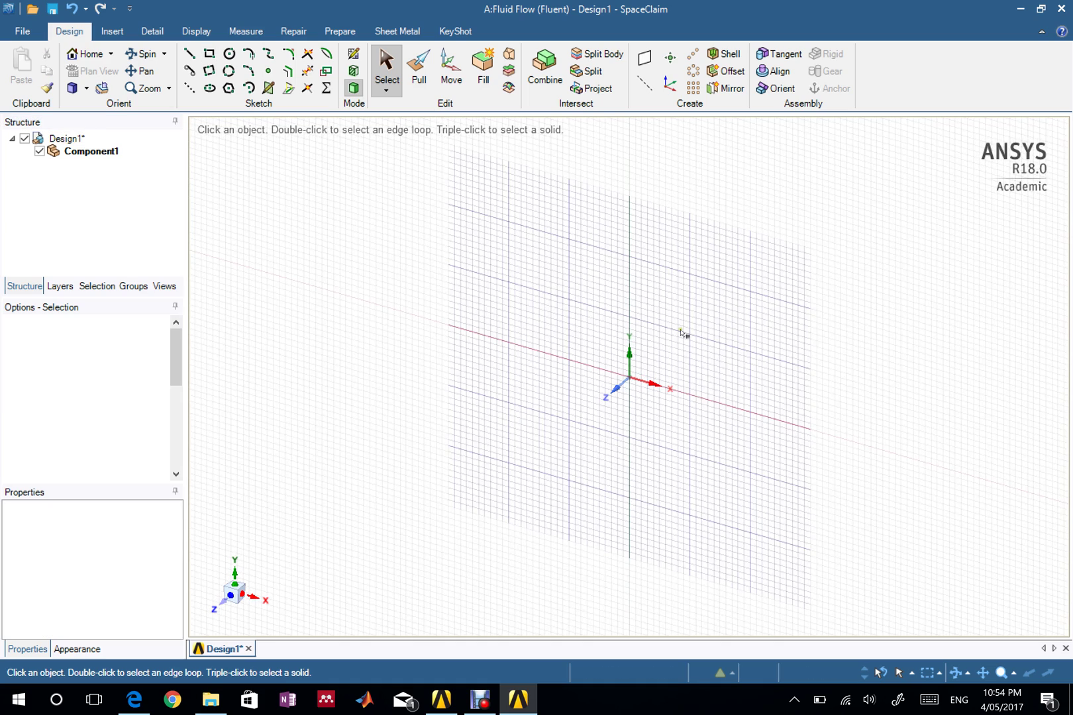
{"action": "left_click", "coordinate": [685, 342]}
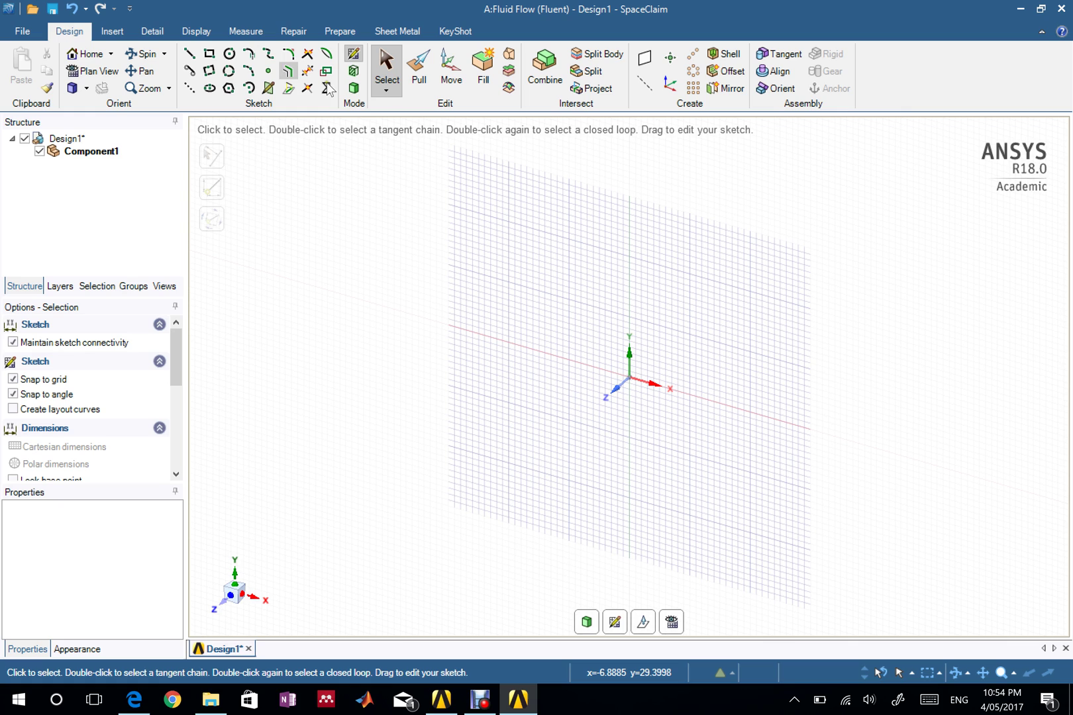
{"action": "left_click", "coordinate": [209, 53]}
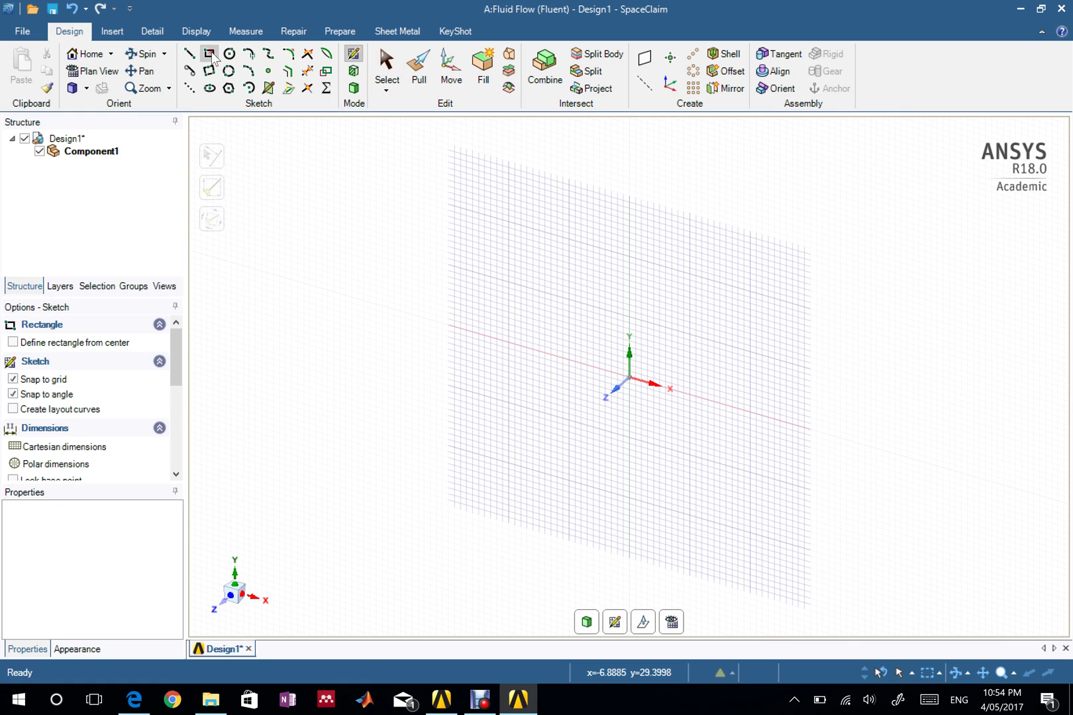
{"action": "left_click", "coordinate": [454, 411]}
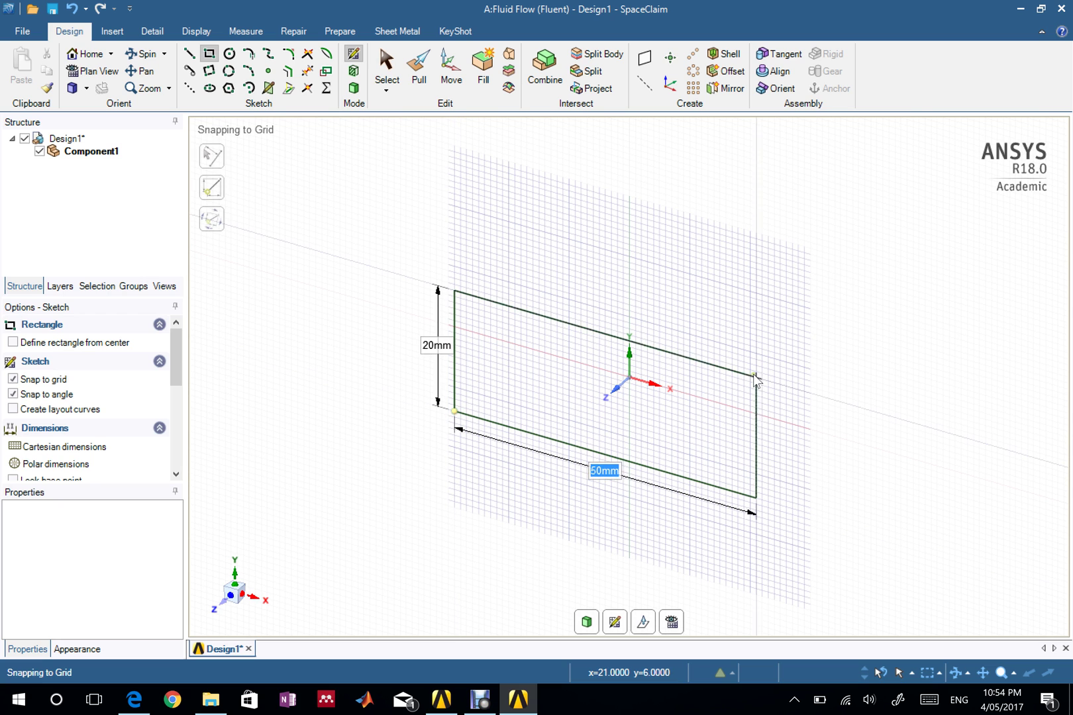
{"action": "left_click", "coordinate": [804, 375]}
{"action": "scroll", "coordinate": [751, 391], "scroll_direction": "up", "scroll_amount": 3}
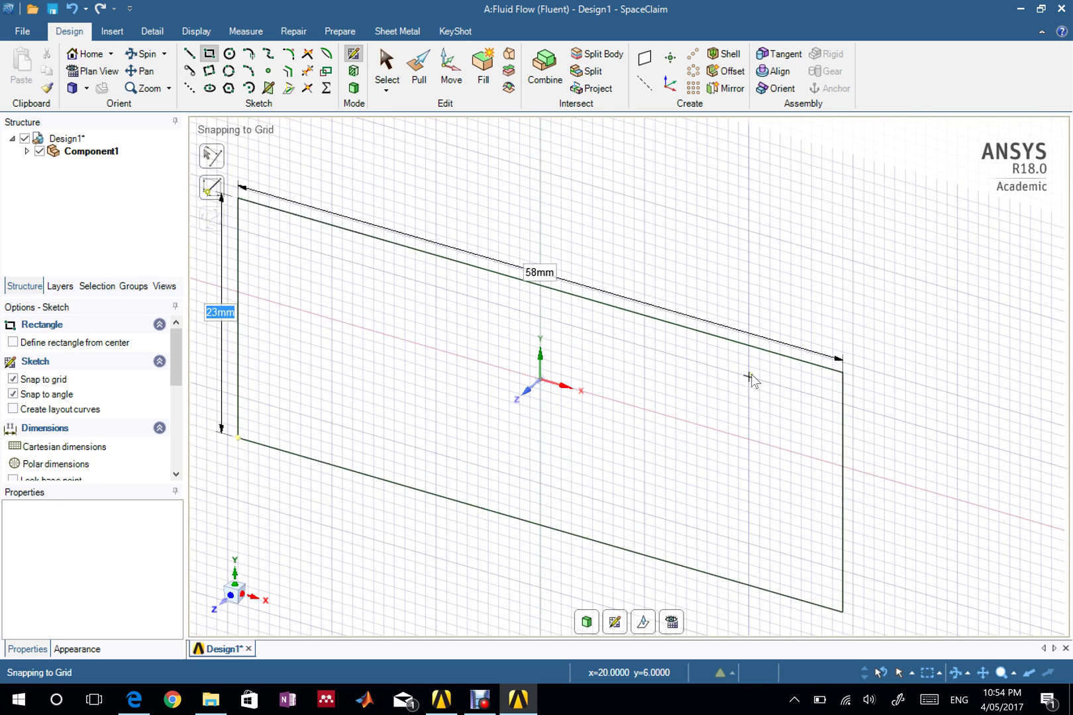
{"action": "scroll", "coordinate": [751, 381], "scroll_direction": "down", "scroll_amount": 8}
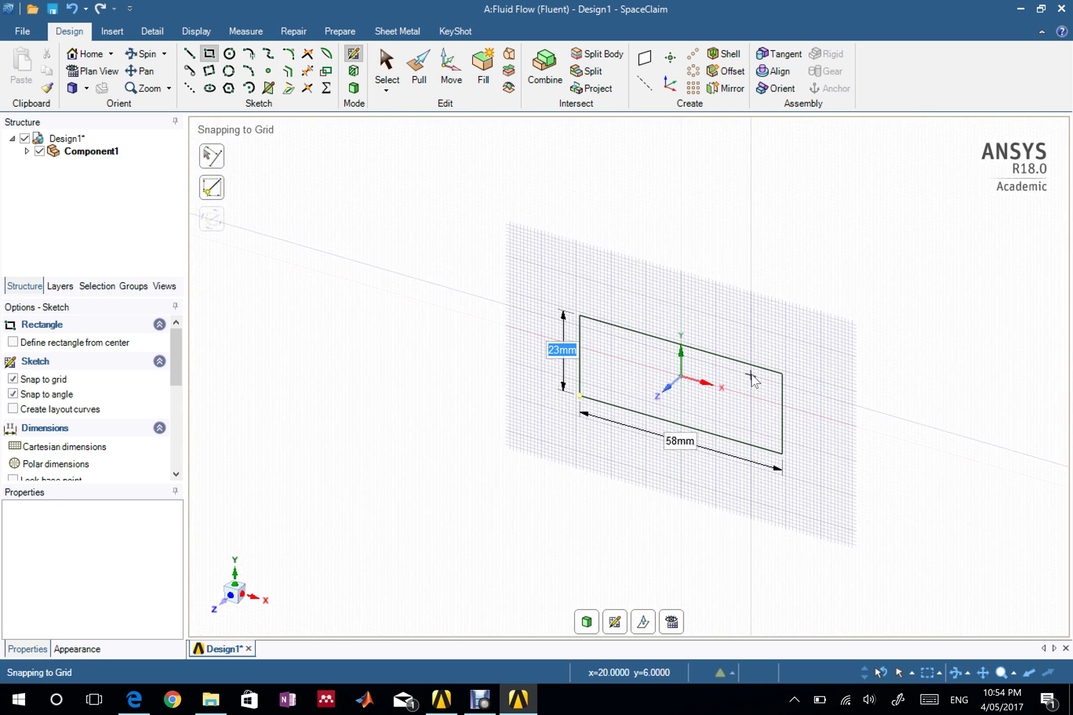
{"action": "left_click", "coordinate": [418, 70]}
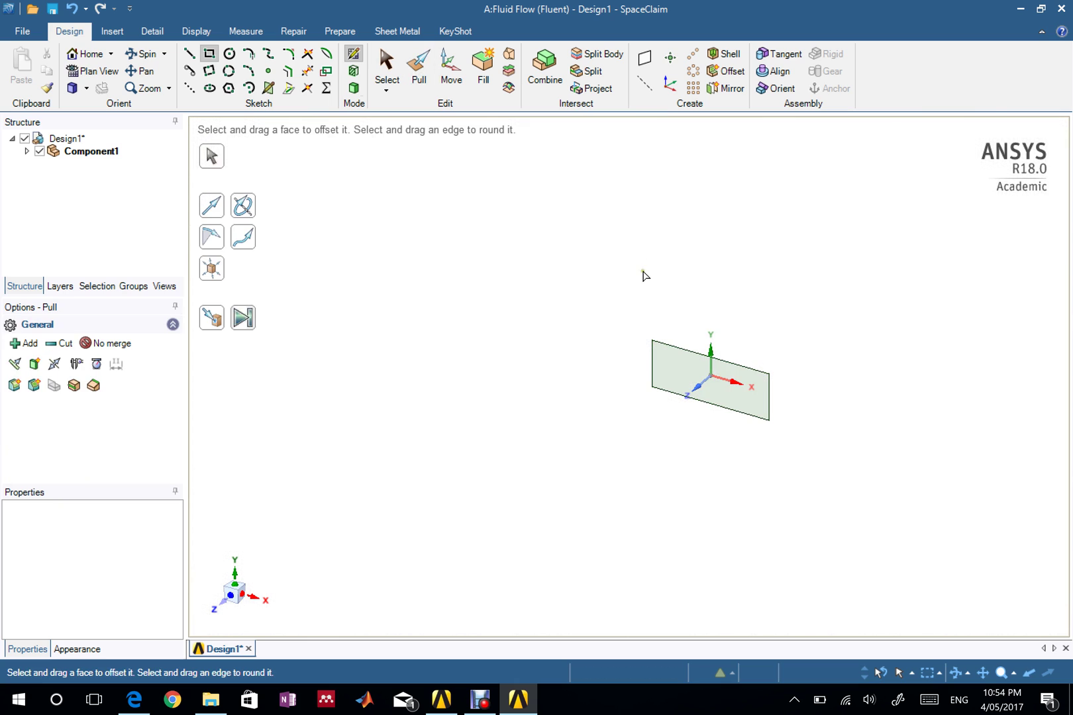
{"action": "left_click", "coordinate": [680, 369]}
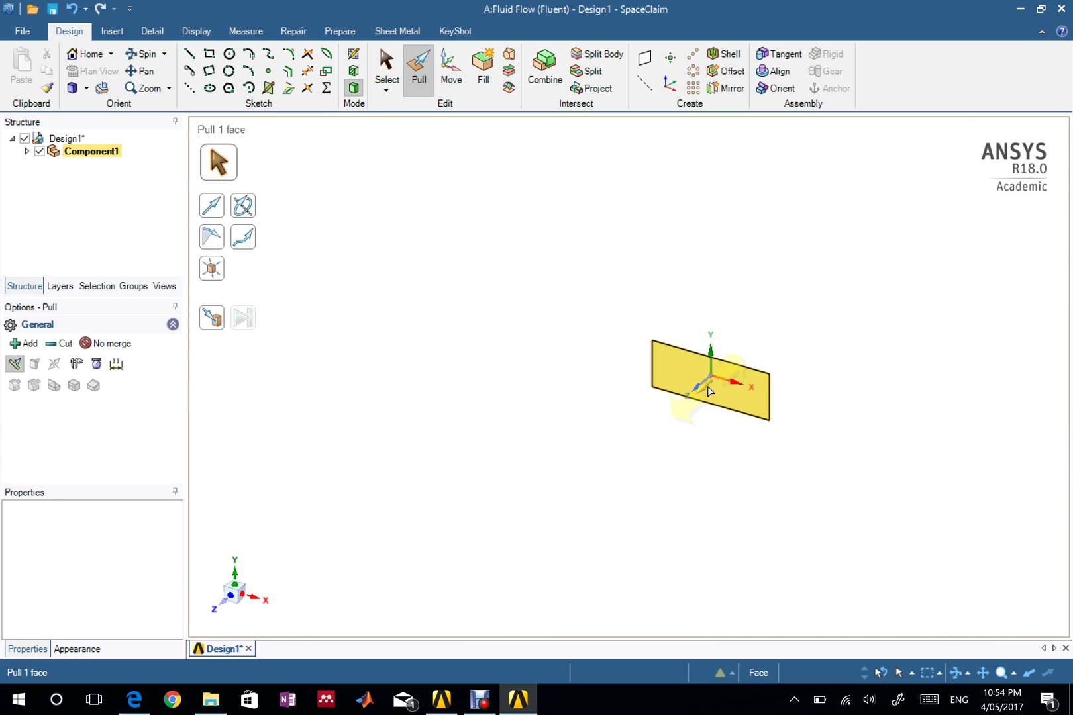
{"action": "left_click", "coordinate": [518, 375]}
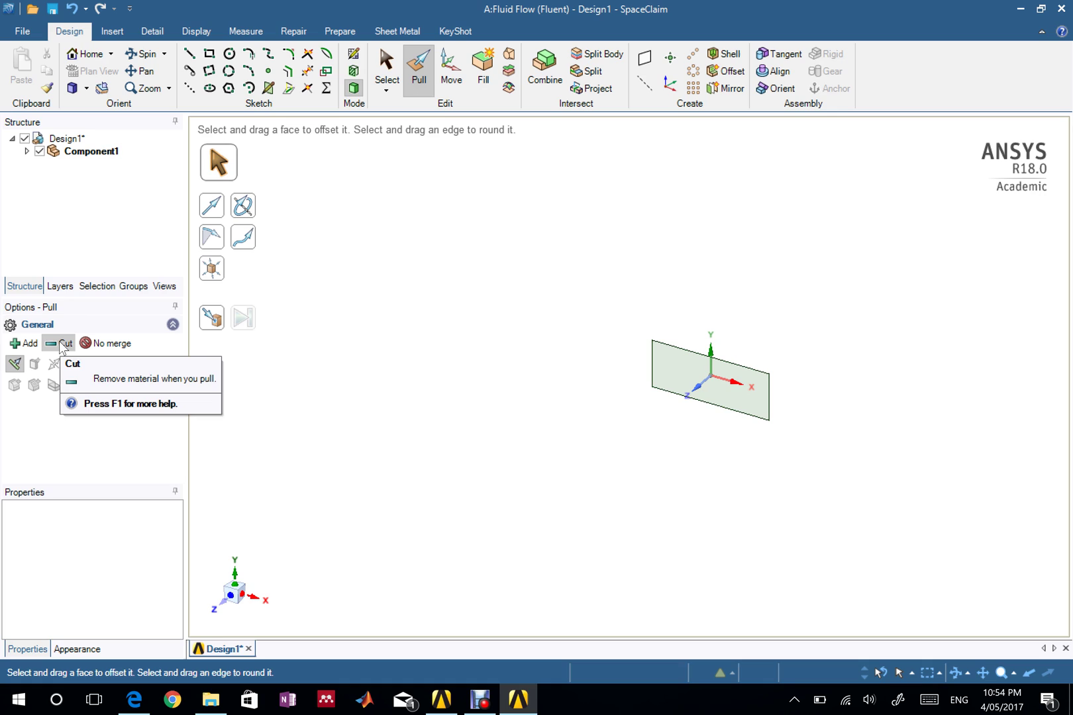
{"action": "left_click", "coordinate": [27, 346]}
{"action": "left_click", "coordinate": [673, 359]}
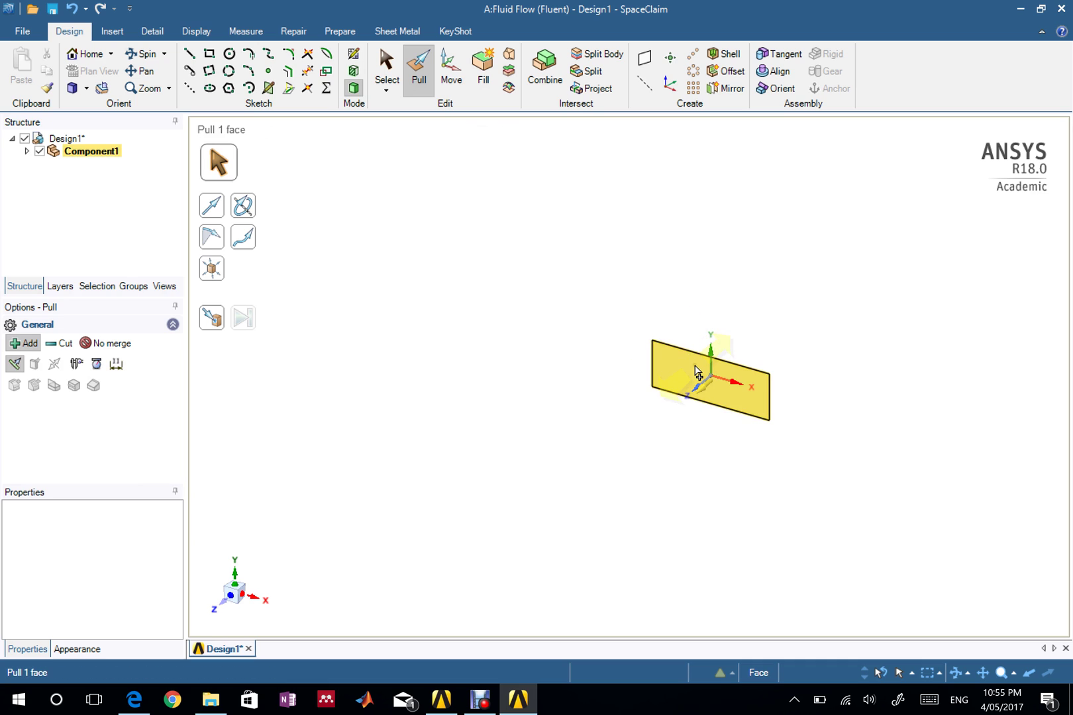
{"action": "left_click_drag", "start_coordinate": [663, 384], "coordinate": [491, 455]}
{"action": "left_click", "coordinate": [757, 510]}
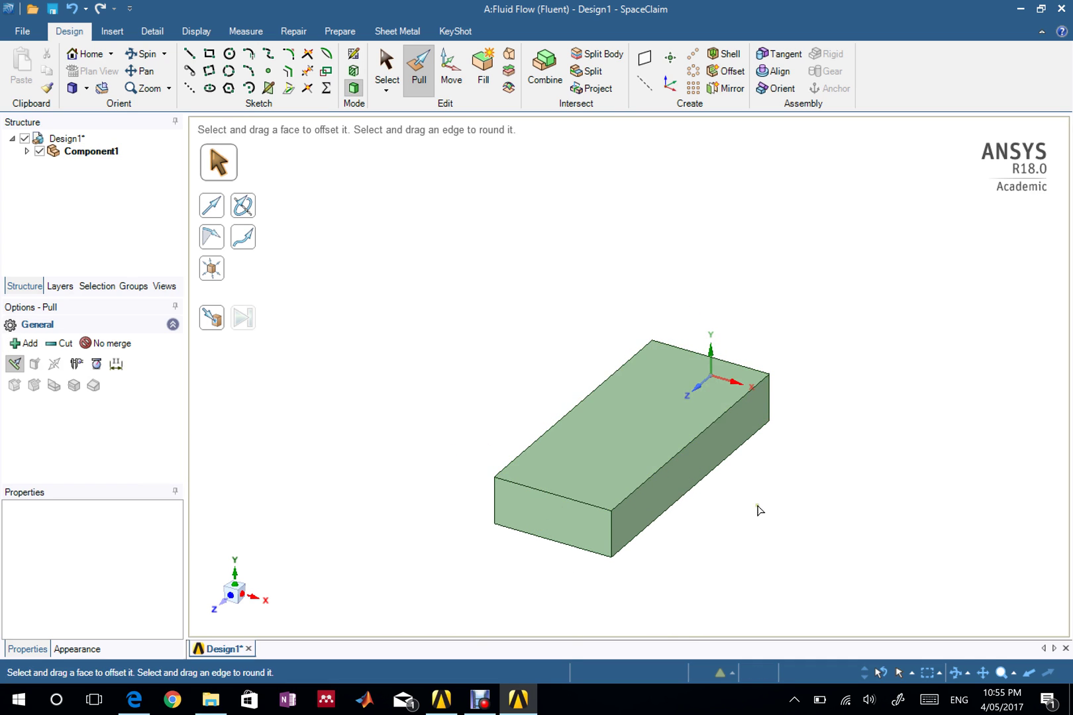
{"action": "left_click", "coordinate": [652, 472]}
{"action": "left_click", "coordinate": [760, 501]}
{"action": "middle_click_drag", "start_coordinate": [760, 501], "coordinate": [639, 488]}
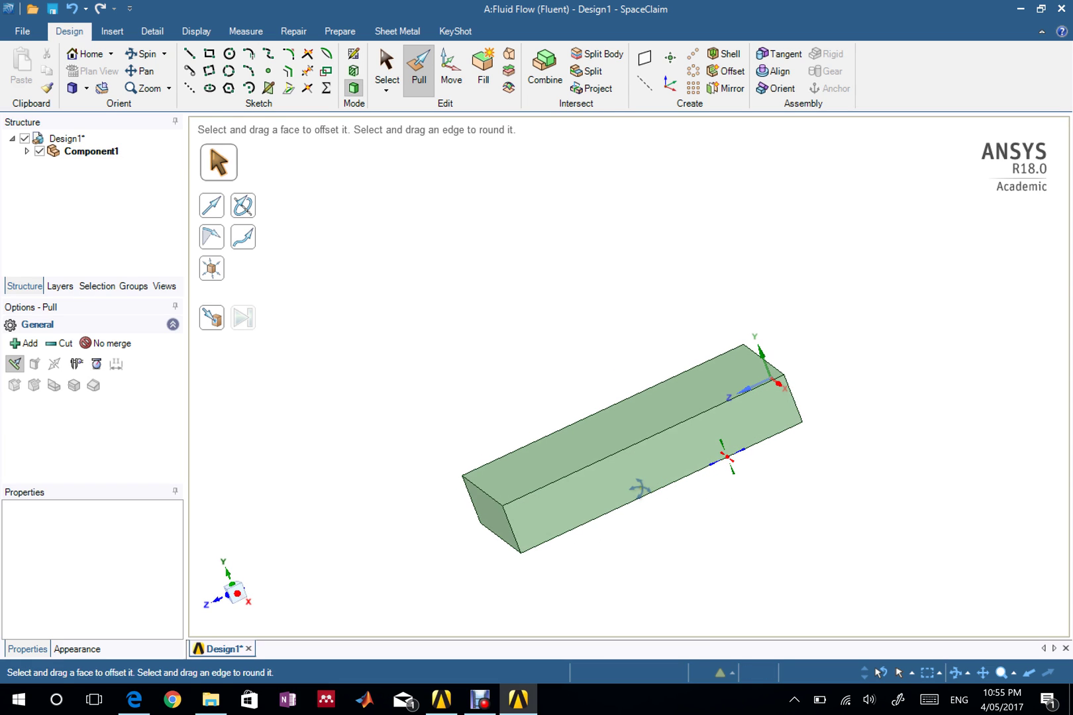
{"action": "left_click", "coordinate": [641, 490]}
{"action": "left_click", "coordinate": [768, 377]}
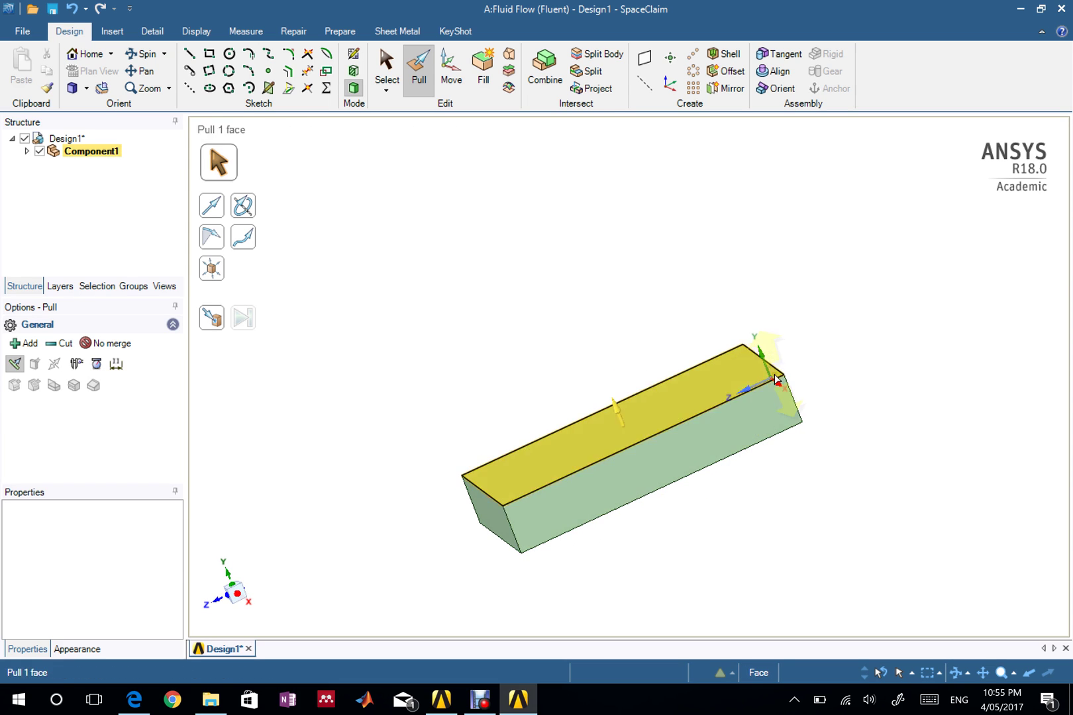
{"action": "left_click", "coordinate": [467, 471]}
{"action": "left_click", "coordinate": [763, 402]}
{"action": "left_click", "coordinate": [474, 436]}
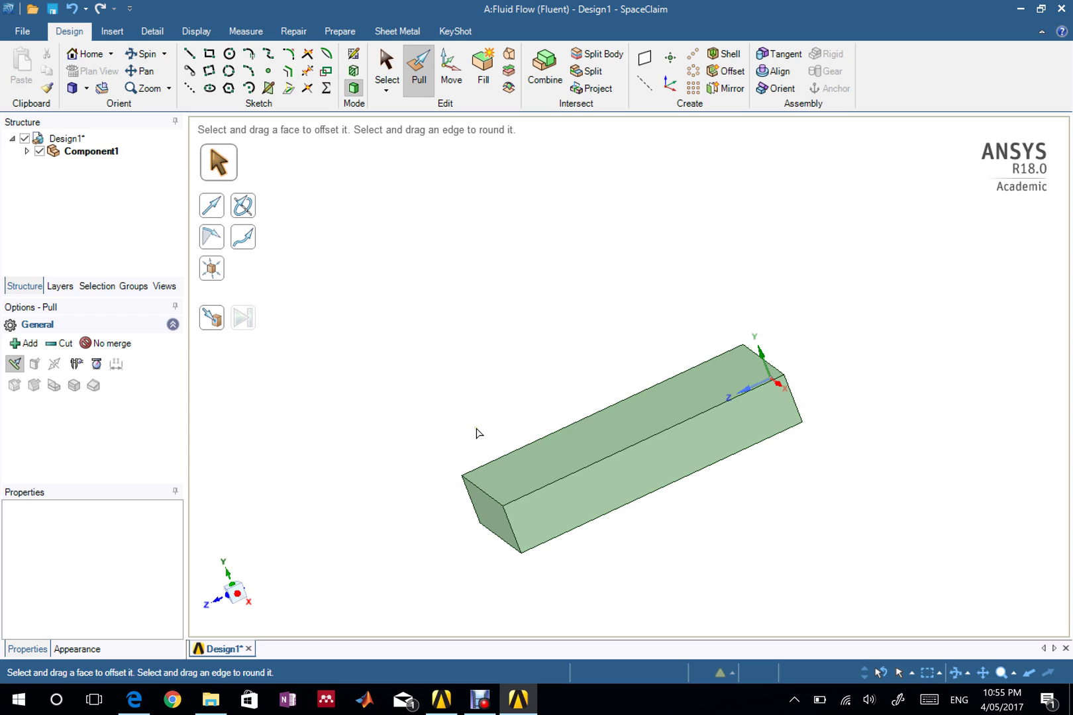
{"action": "left_click", "coordinate": [489, 461]}
{"action": "left_click", "coordinate": [537, 510]}
{"action": "left_click", "coordinate": [446, 529]}
{"action": "left_click", "coordinate": [529, 487]}
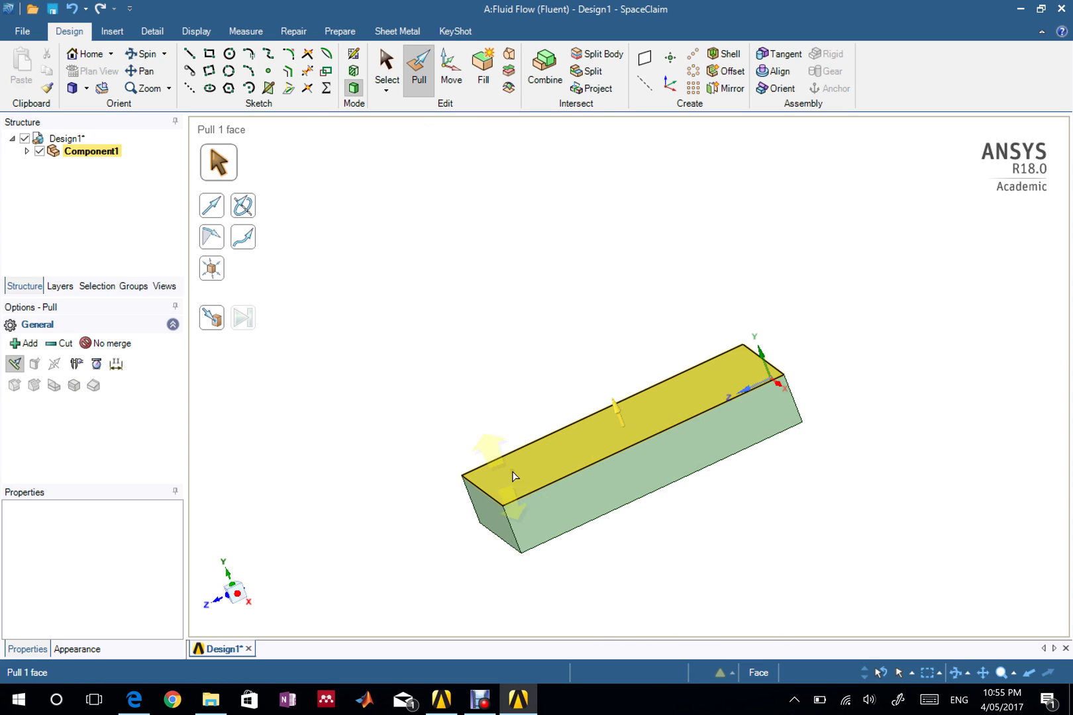
{"action": "left_click", "coordinate": [473, 498]}
{"action": "left_click", "coordinate": [767, 364]}
{"action": "left_click", "coordinate": [768, 344]}
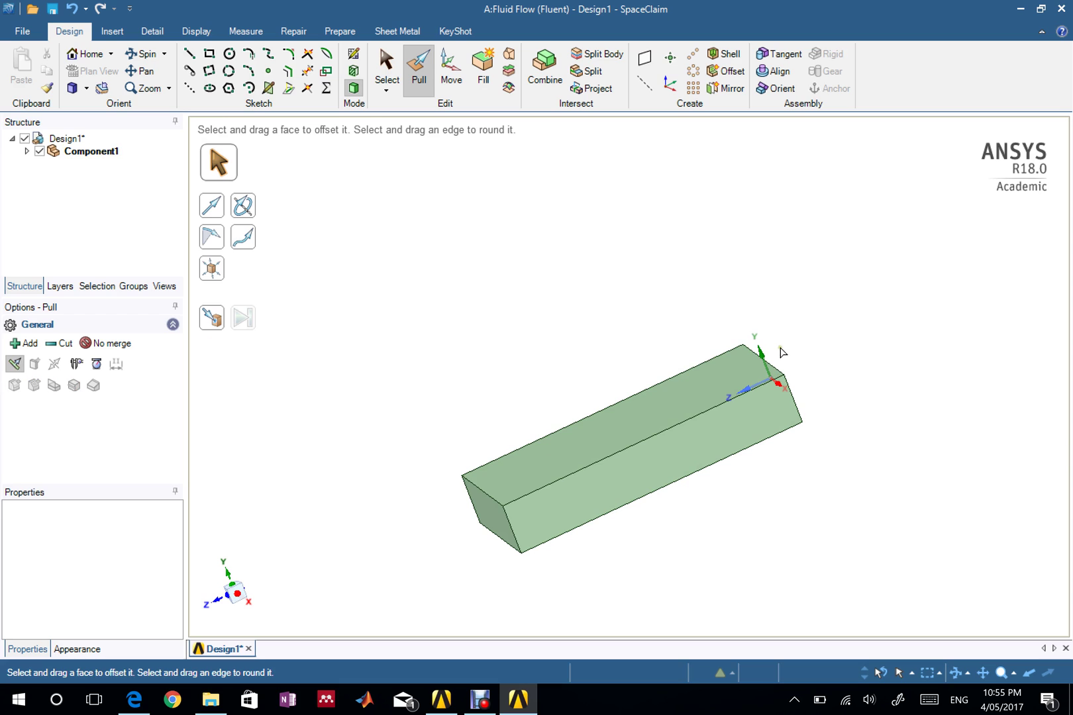
{"action": "left_click", "coordinate": [665, 404]}
{"action": "left_click", "coordinate": [658, 439]}
{"action": "middle_click_drag", "start_coordinate": [658, 439], "coordinate": [633, 351], "text": "ctrl"}
{"action": "left_click", "coordinate": [587, 364]}
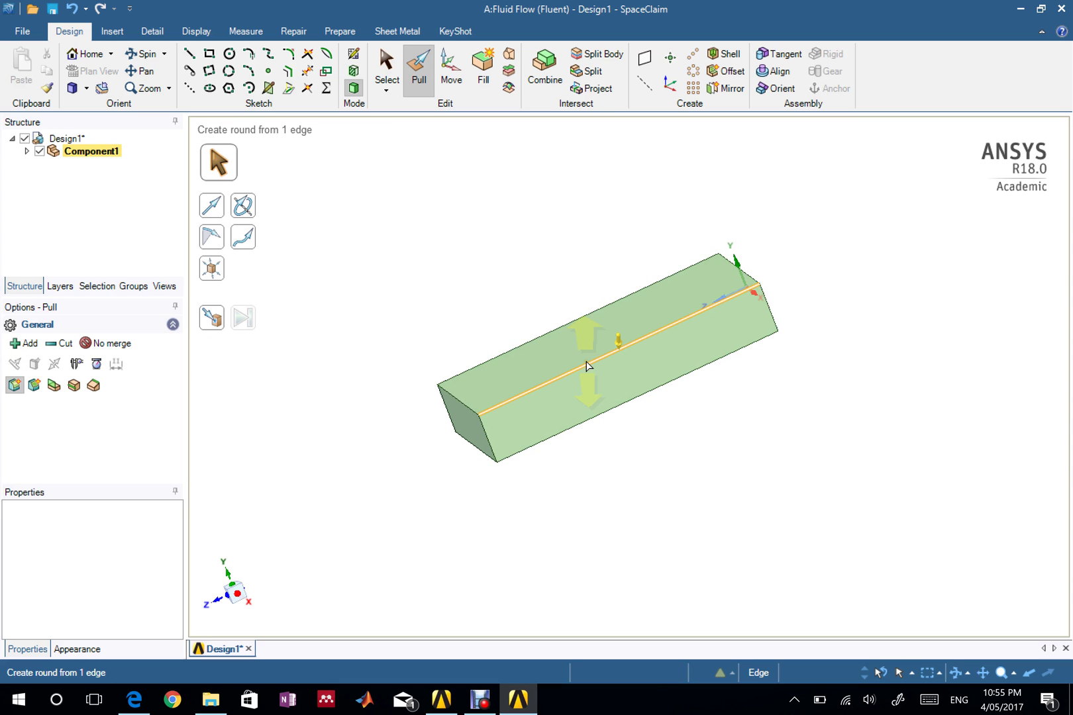
{"action": "left_click", "coordinate": [571, 404]}
- Orbit the box and select its front face for sketching
{"action": "key", "text": "Escape"}
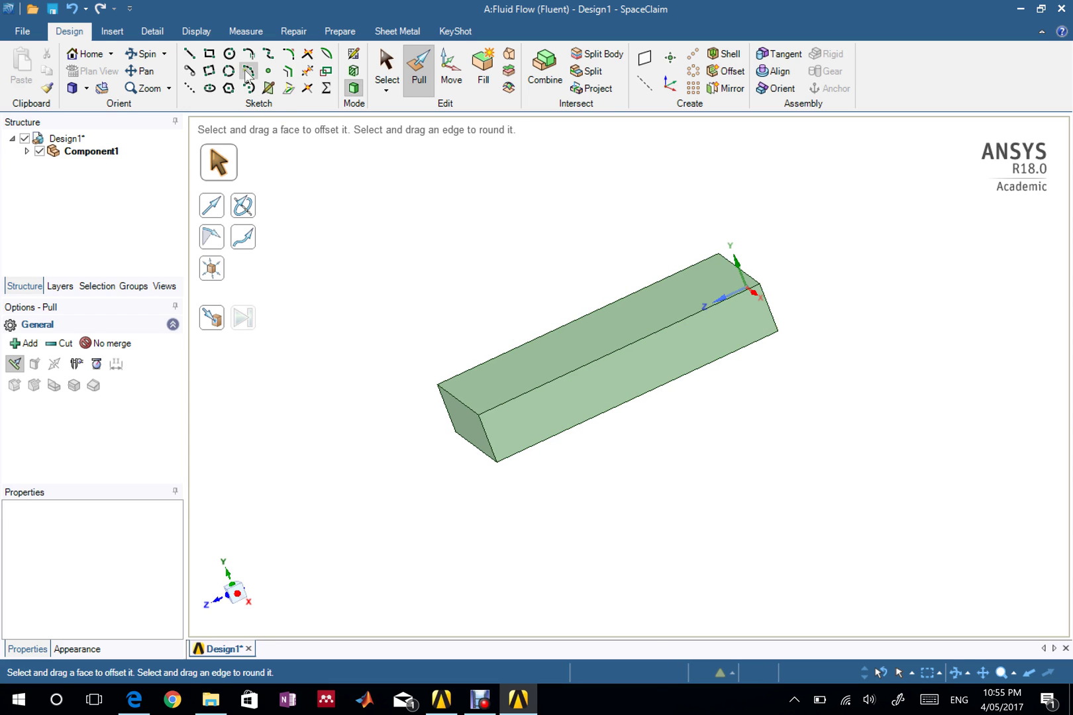
{"action": "left_click", "coordinate": [552, 378]}
{"action": "left_click", "coordinate": [558, 400]}
{"action": "left_click", "coordinate": [591, 471]}
{"action": "middle_click_drag", "start_coordinate": [592, 471], "coordinate": [510, 431]}
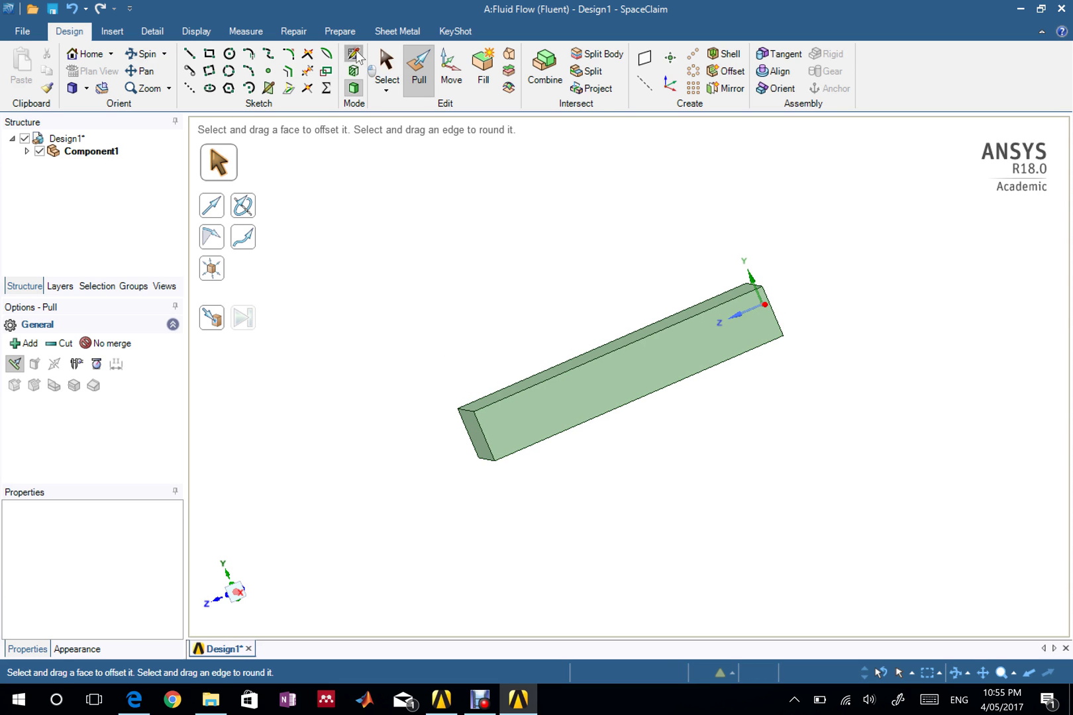
{"action": "left_click", "coordinate": [592, 391]}
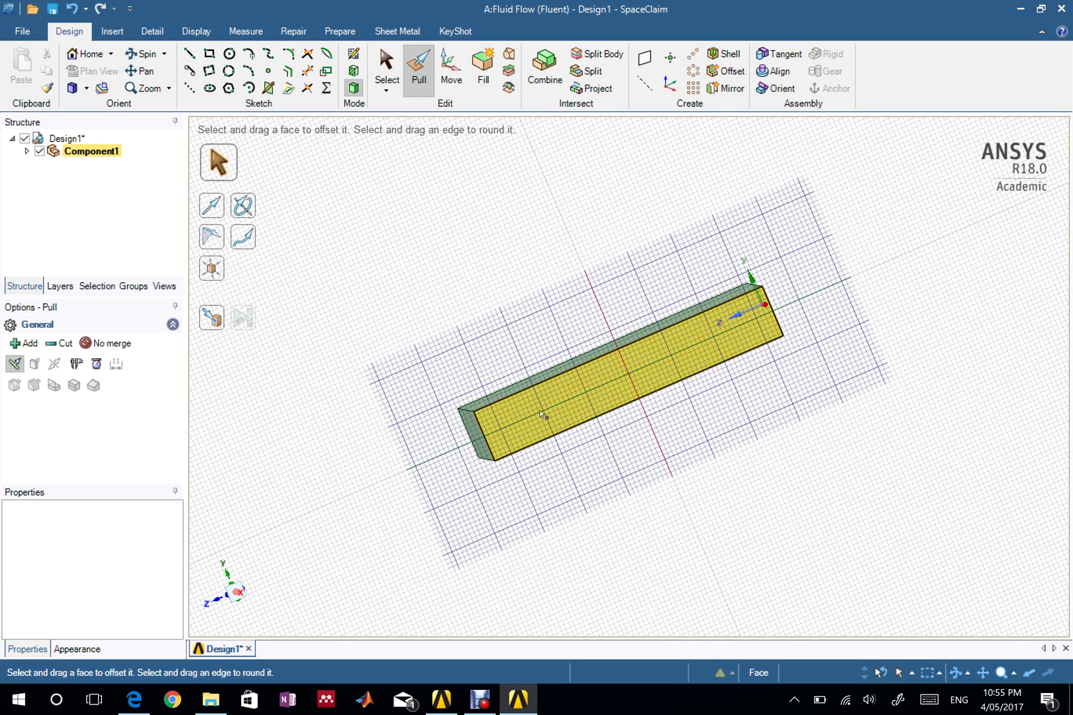
- Sketch a 7.21 mm diameter circle near the left end of the face
{"action": "key", "text": "k"}
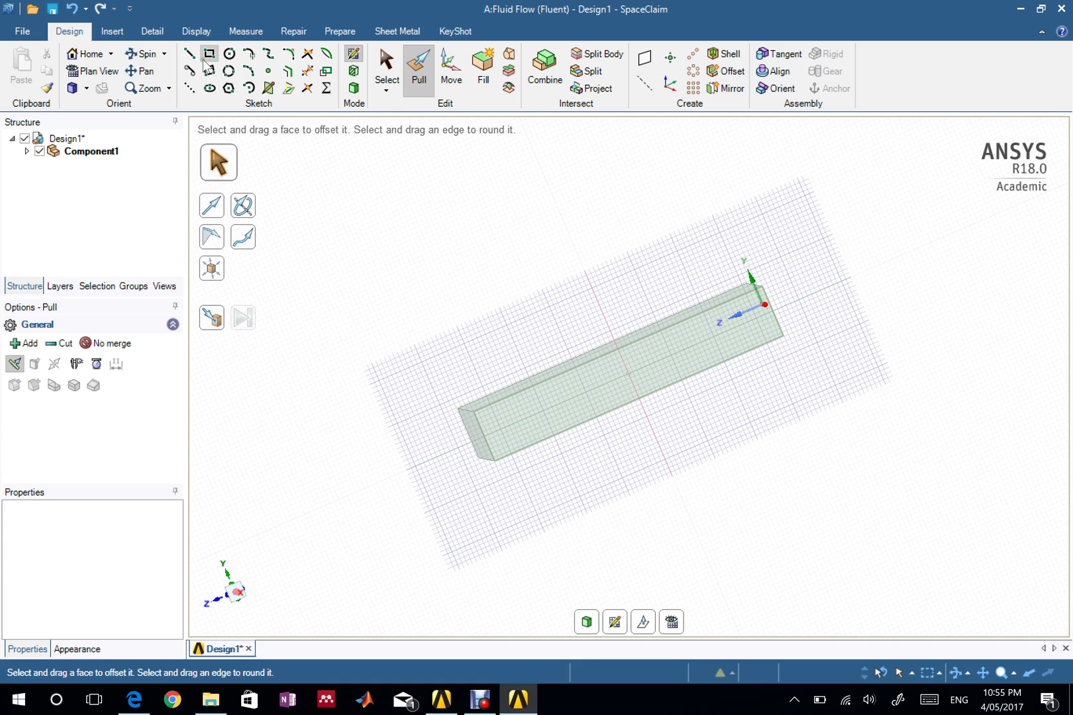
{"action": "left_click", "coordinate": [229, 53]}
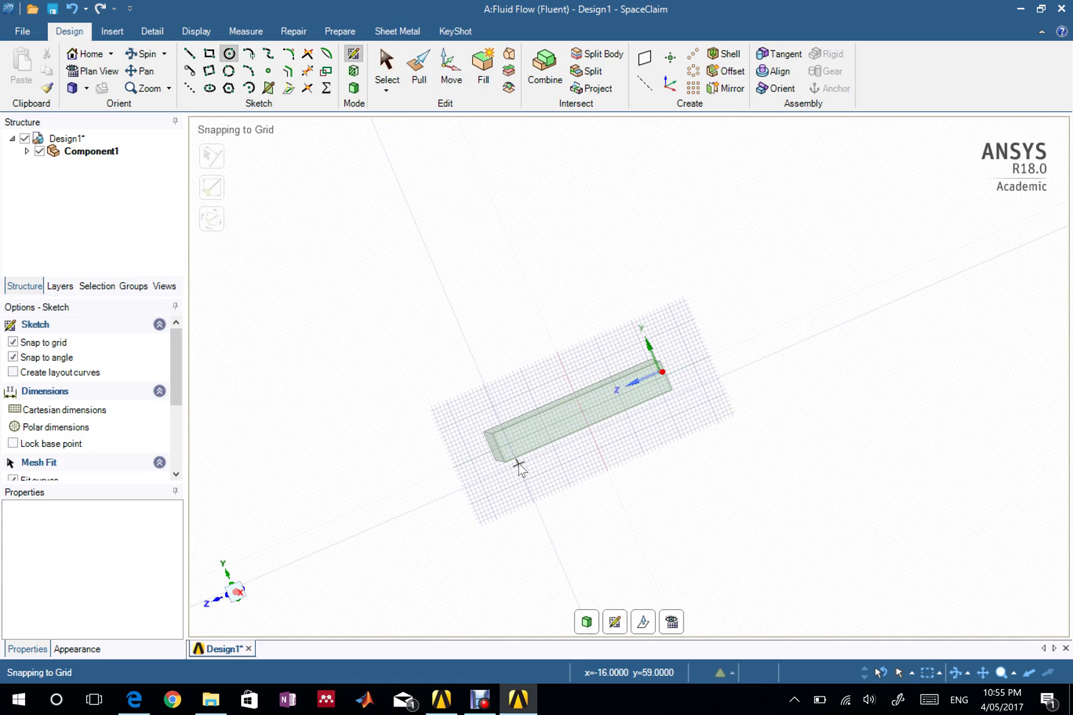
{"action": "scroll", "coordinate": [516, 464], "scroll_direction": "up", "scroll_amount": 3}
{"action": "scroll", "coordinate": [477, 423], "scroll_direction": "up", "scroll_amount": 3}
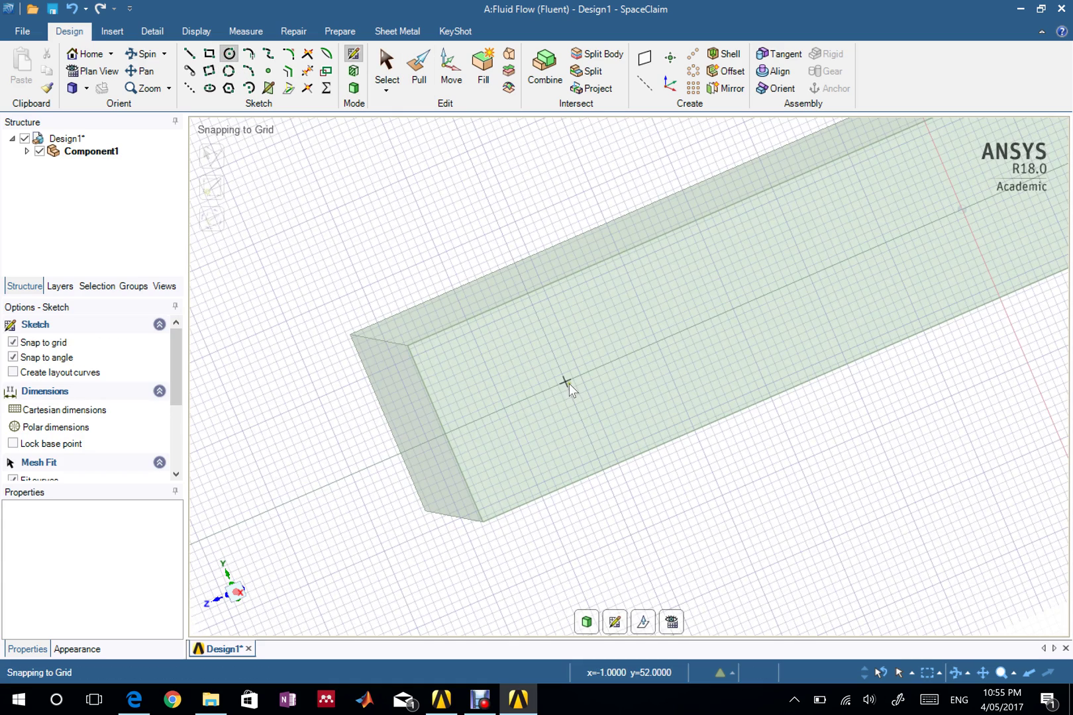
{"action": "left_click", "coordinate": [566, 383]}
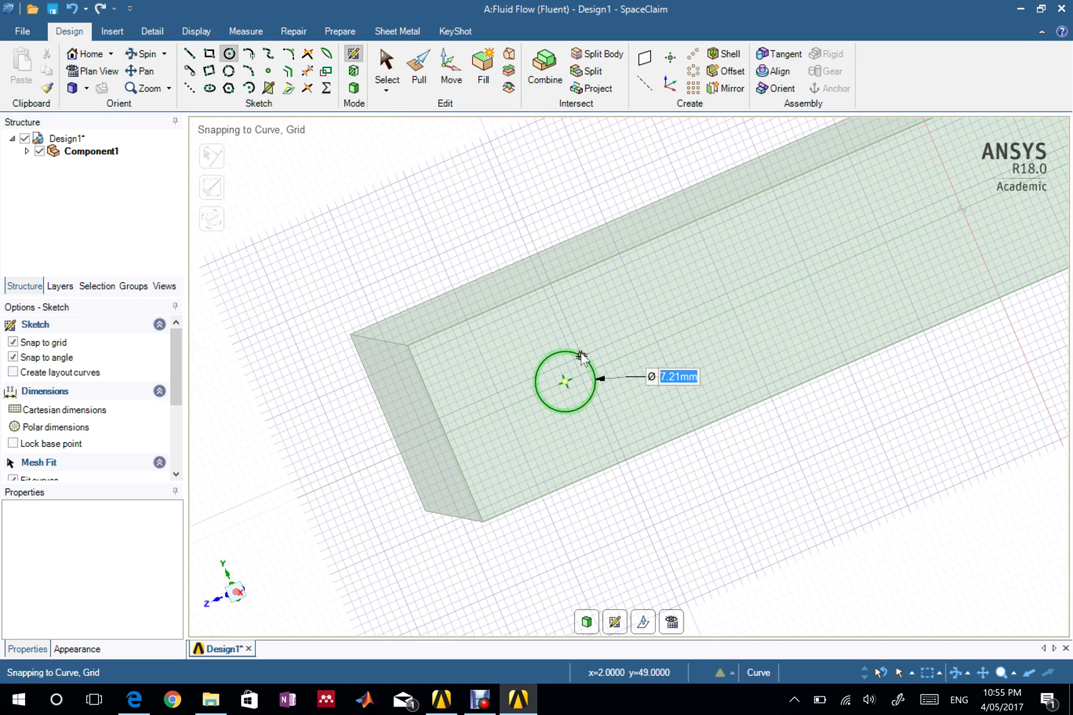
{"action": "left_click", "coordinate": [580, 358]}
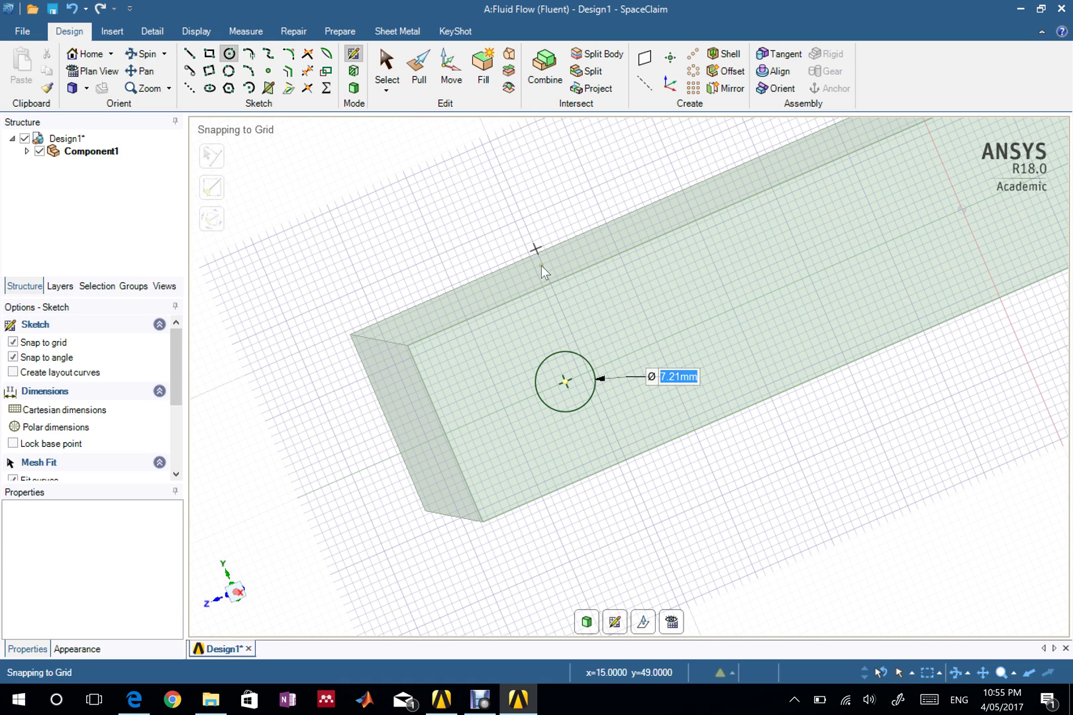
- Pull the circle through the box with Cut enabled to make the hole
{"action": "left_click", "coordinate": [417, 61]}
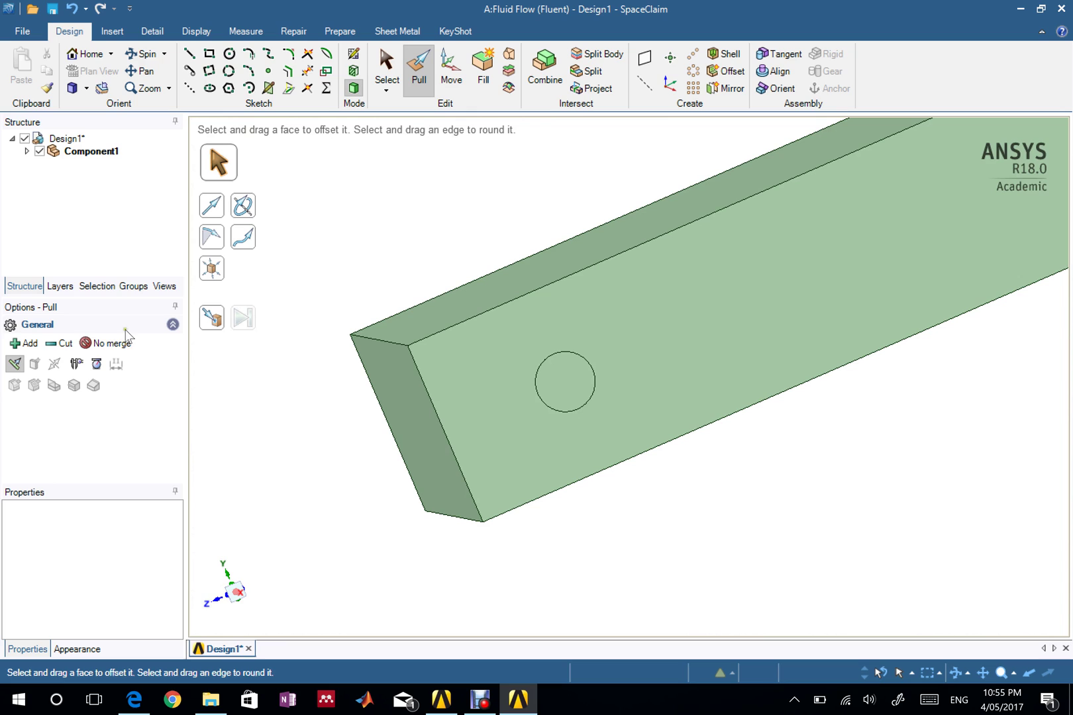
{"action": "left_click", "coordinate": [57, 347]}
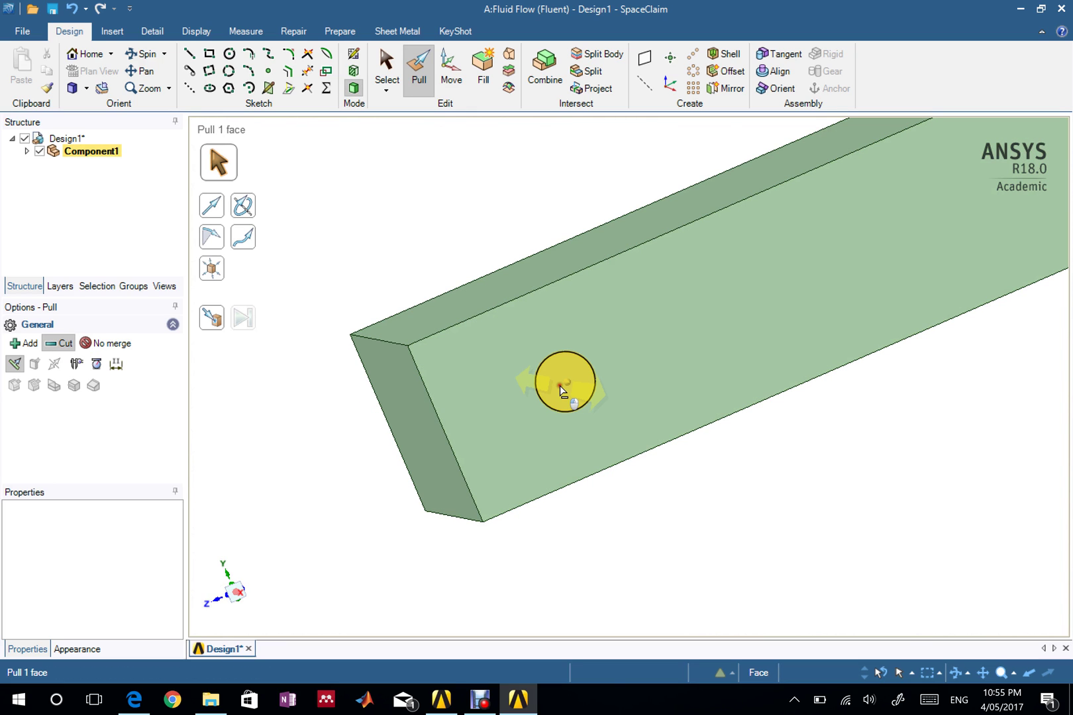
{"action": "left_click", "coordinate": [561, 391]}
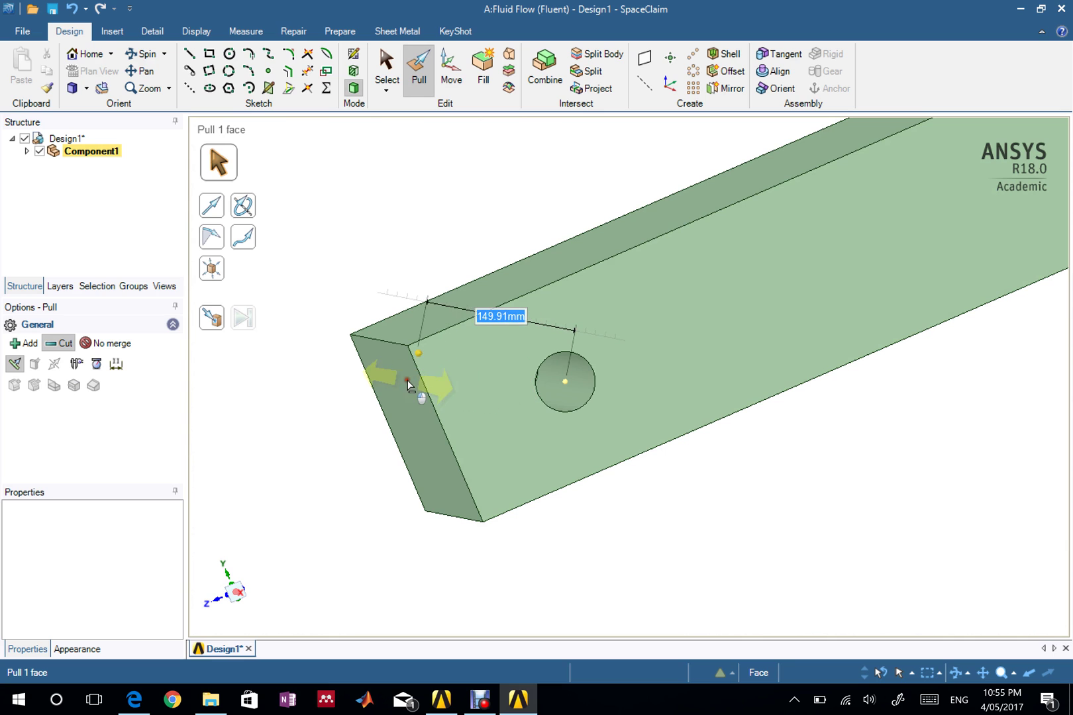
{"action": "left_click_drag", "start_coordinate": [374, 387], "coordinate": [371, 359]}
{"action": "middle_click_drag", "start_coordinate": [630, 412], "coordinate": [712, 364]}
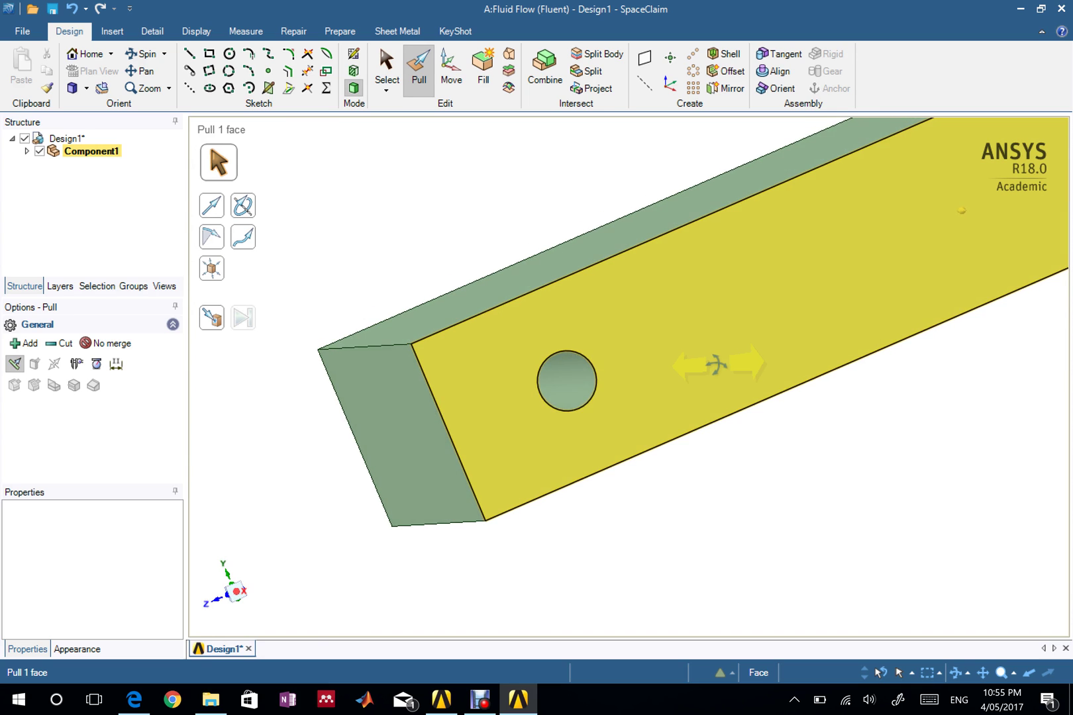
{"action": "scroll", "coordinate": [714, 364], "scroll_direction": "up", "scroll_amount": 2}
{"action": "scroll", "coordinate": [714, 365], "scroll_direction": "down", "scroll_amount": 2}
{"action": "scroll", "coordinate": [738, 366], "scroll_direction": "down", "scroll_amount": 2}
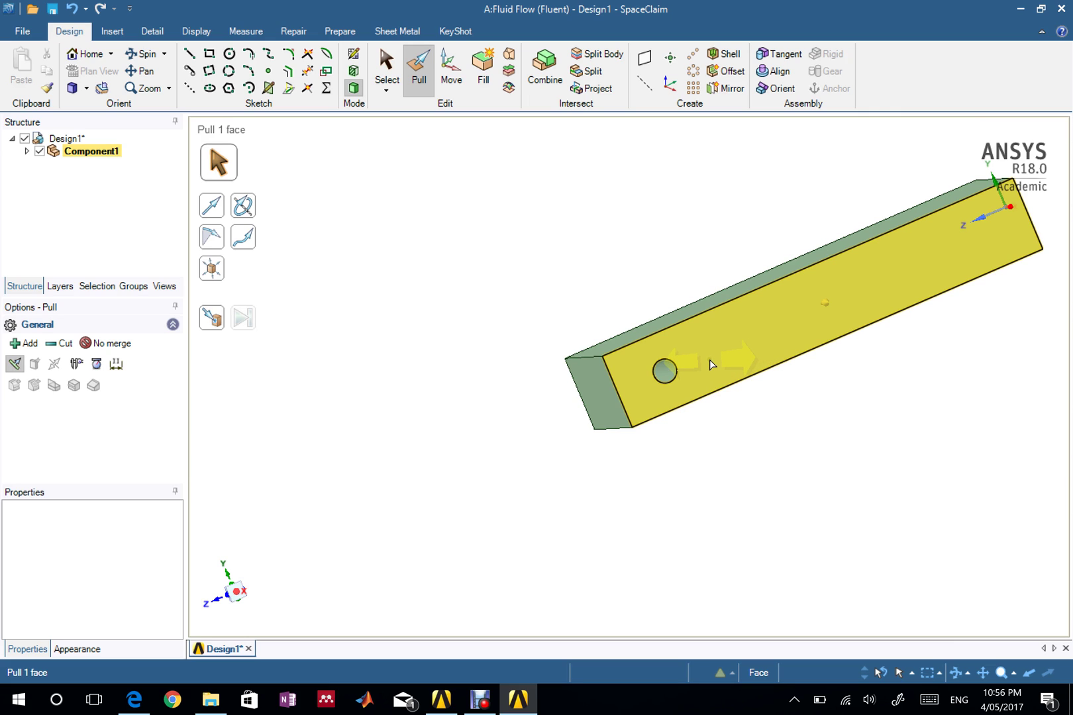
{"action": "left_click", "coordinate": [749, 406]}
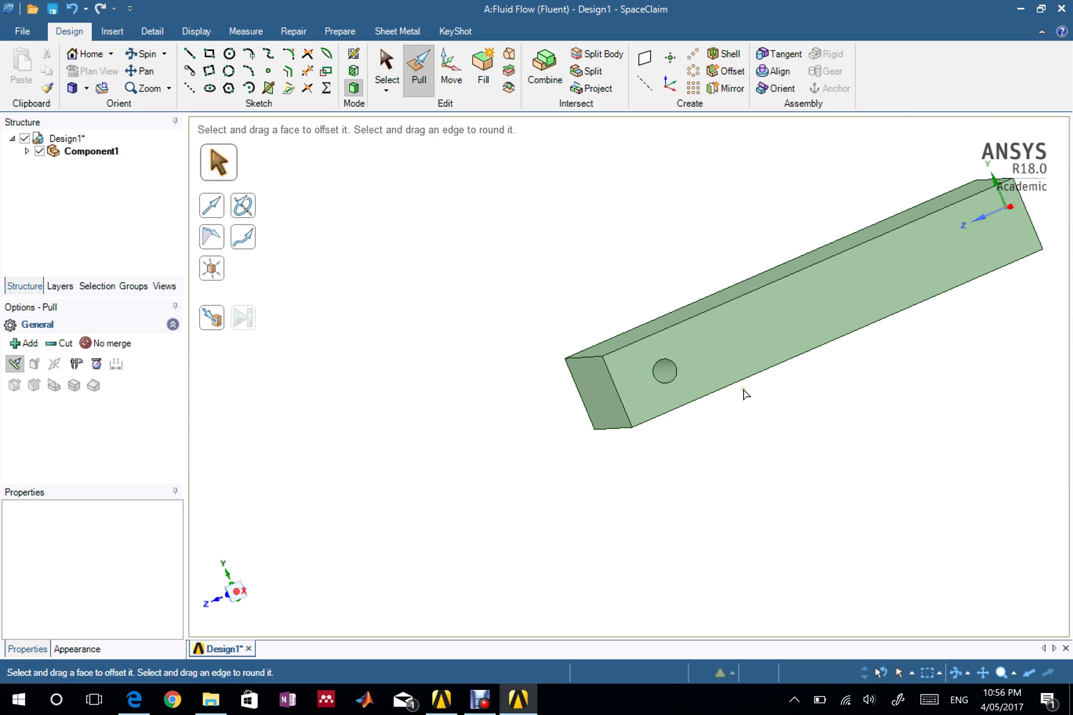
{"action": "left_click", "coordinate": [741, 393]}
{"action": "left_click", "coordinate": [664, 384]}
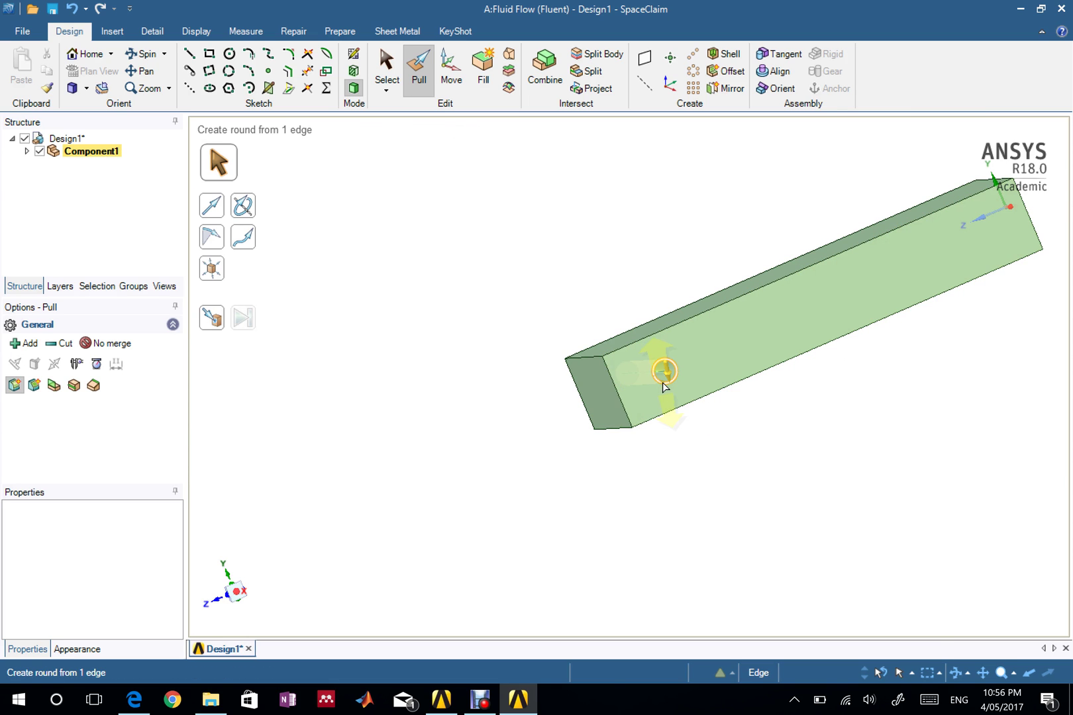
{"action": "left_click", "coordinate": [800, 404]}
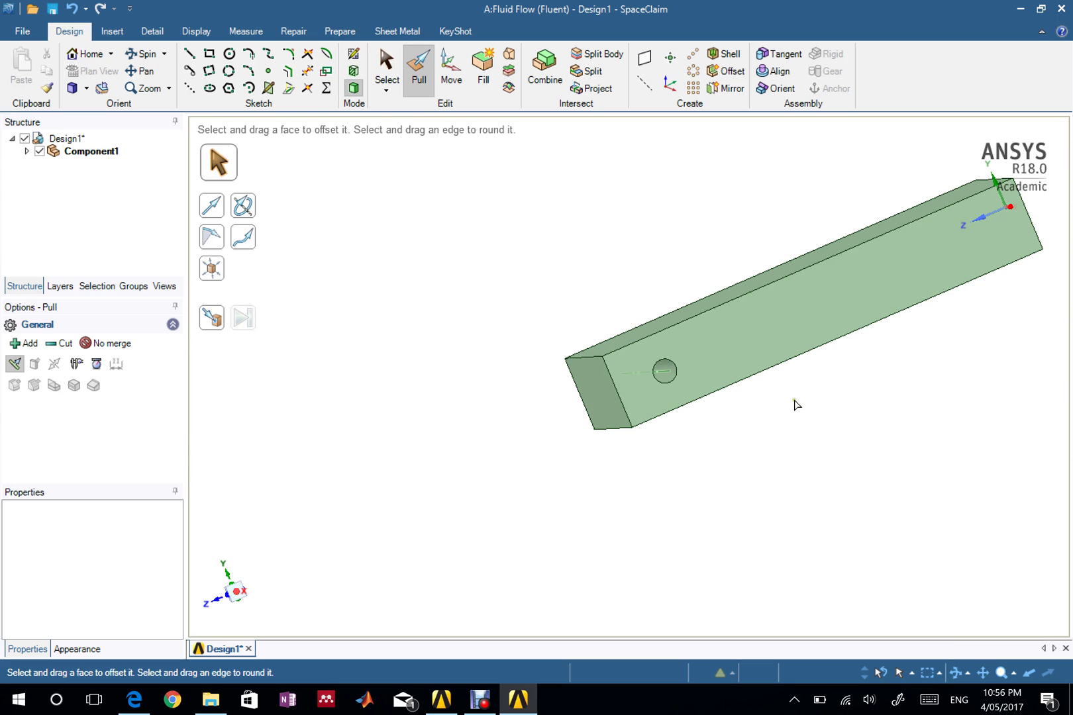
{"action": "left_click", "coordinate": [690, 365]}
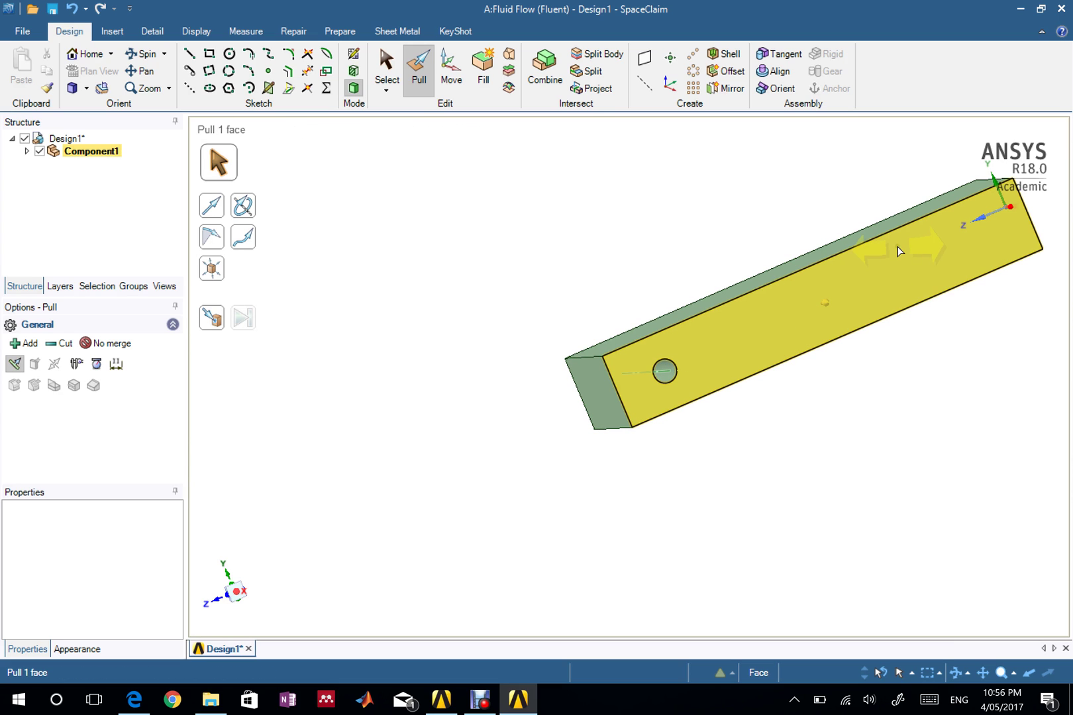
{"action": "middle_click_drag", "start_coordinate": [899, 251], "coordinate": [733, 287], "text": "shift"}
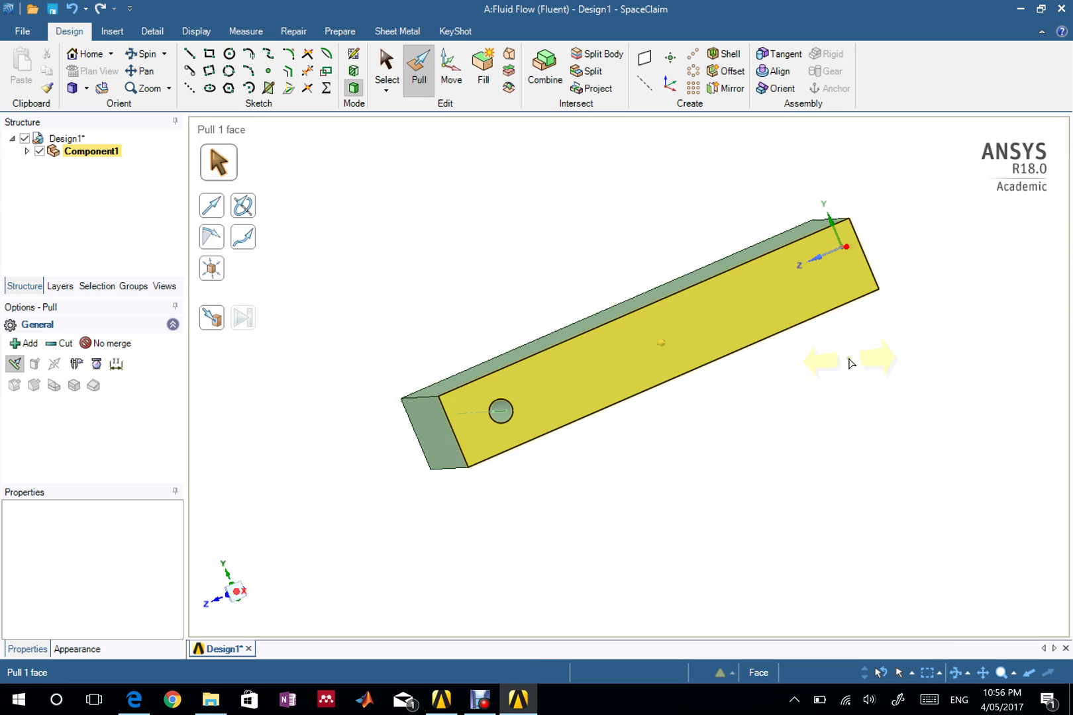
{"action": "middle_click_drag", "start_coordinate": [851, 363], "coordinate": [810, 363]}
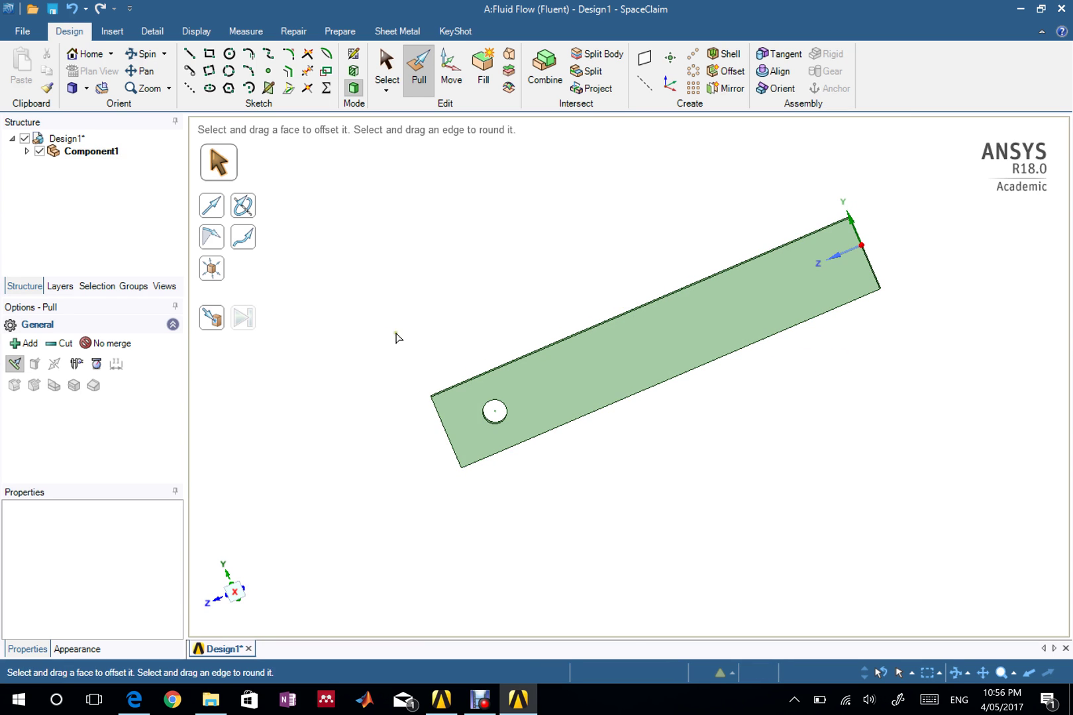
{"action": "mouse_move", "coordinate": [453, 337]}
{"action": "middle_mouse_down"}
{"action": "mouse_move", "coordinate": [510, 345]}
{"action": "mouse_move", "coordinate": [508, 321]}
{"action": "mouse_move", "coordinate": [455, 321]}
{"action": "mouse_move", "coordinate": [439, 335]}
{"action": "mouse_move", "coordinate": [447, 332]}
{"action": "middle_mouse_up"}
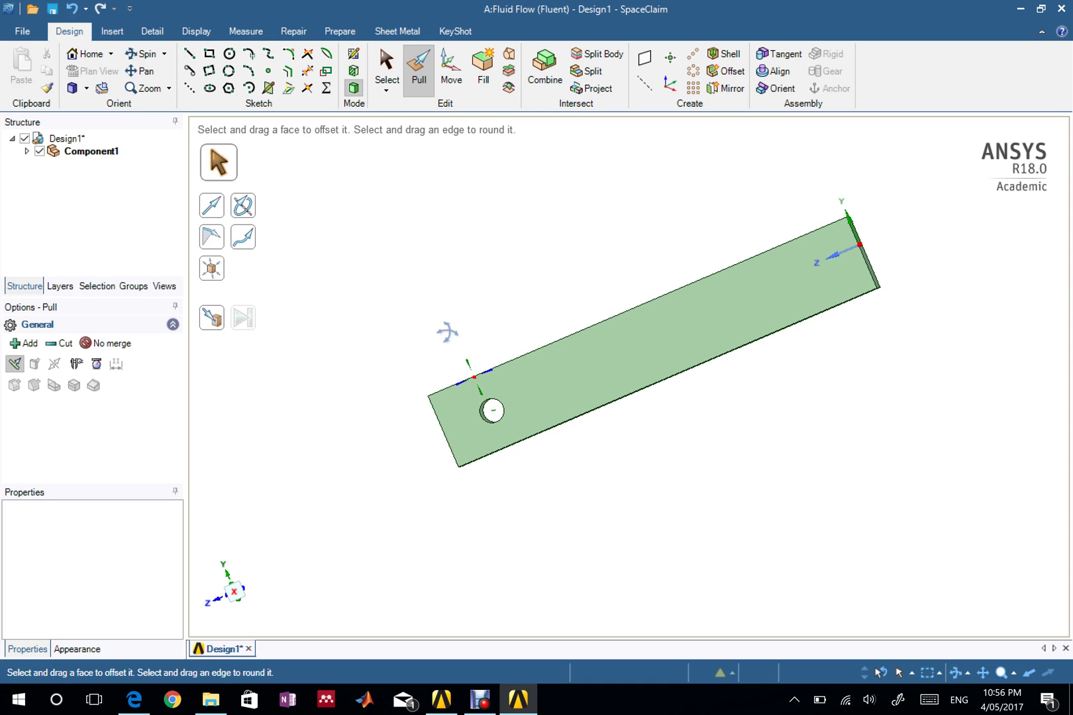
{"action": "middle_click_drag", "start_coordinate": [447, 332], "coordinate": [448, 332]}
{"action": "middle_click_drag", "start_coordinate": [453, 350], "coordinate": [458, 365]}
{"action": "left_click", "coordinate": [457, 369]}
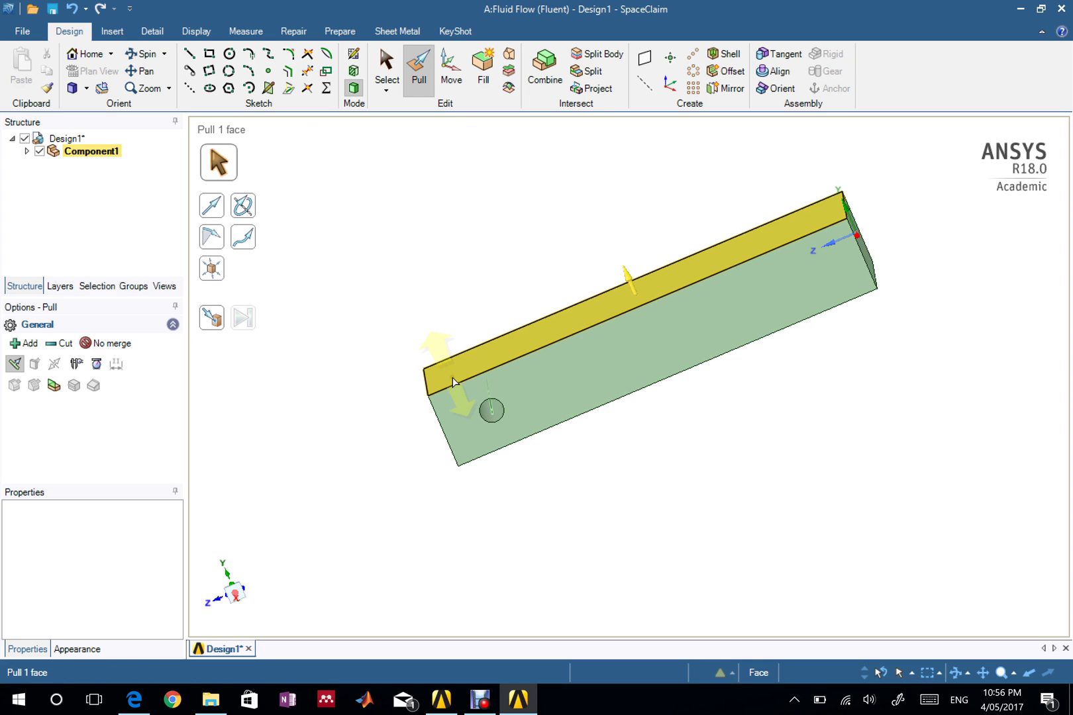
{"action": "left_click", "coordinate": [719, 431]}
{"action": "left_click", "coordinate": [639, 361]}
{"action": "key", "text": "Escape"}
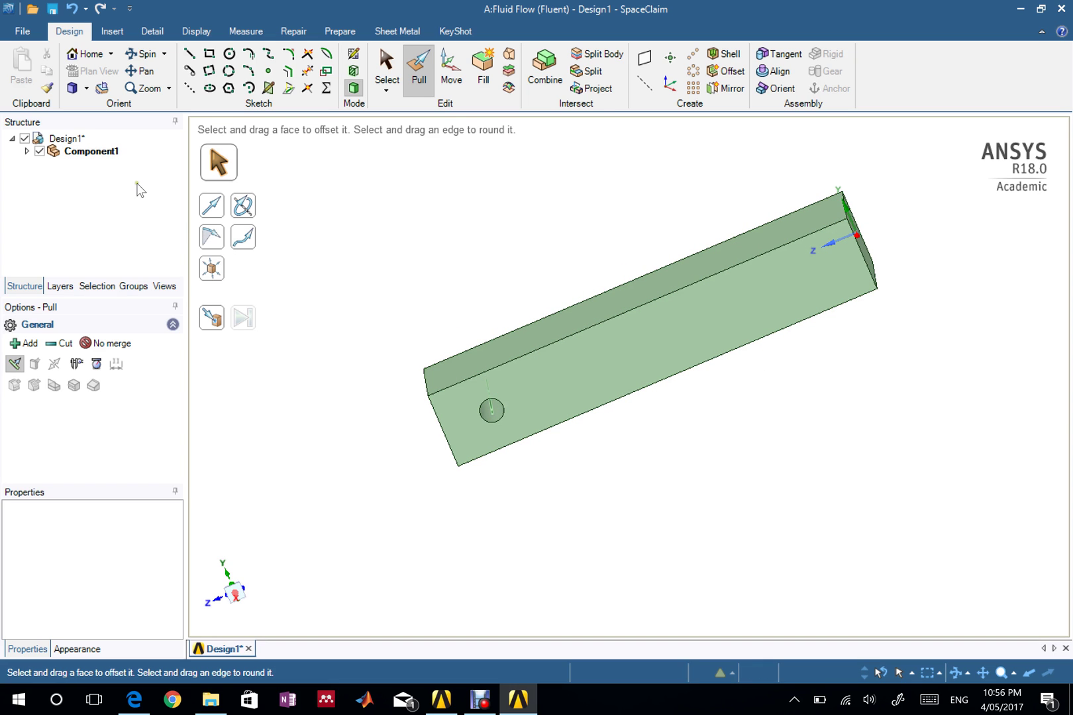
- Add a new component under Design1, keep the name Component2, and make it active
{"action": "left_click", "coordinate": [108, 155]}
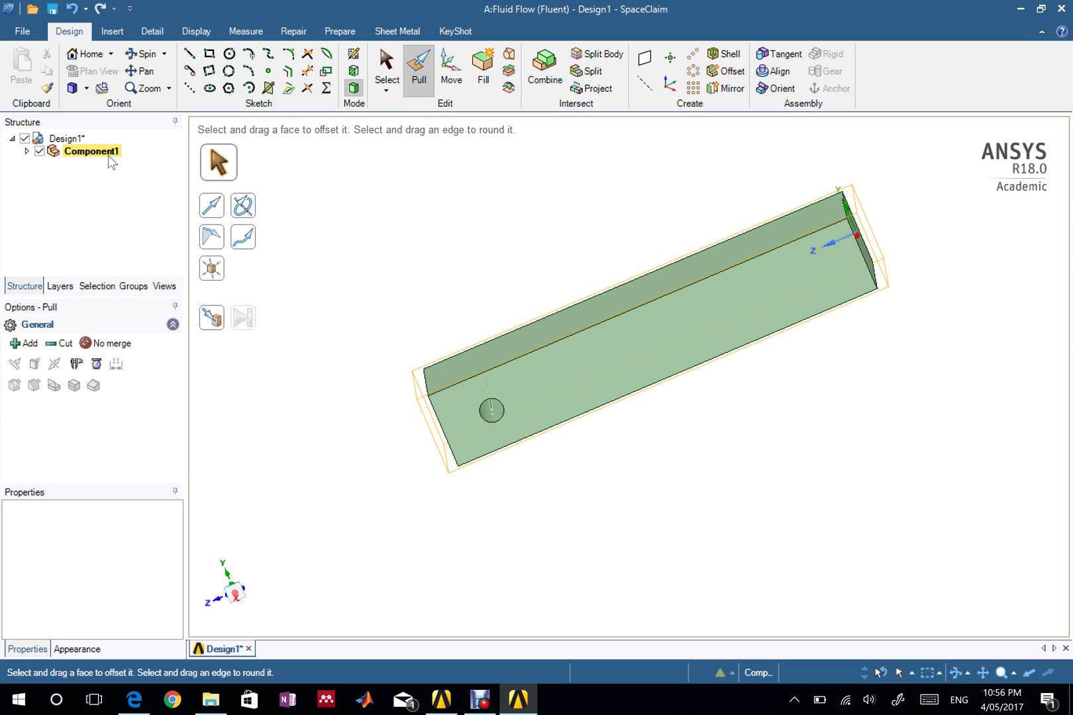
{"action": "right_click", "coordinate": [108, 155]}
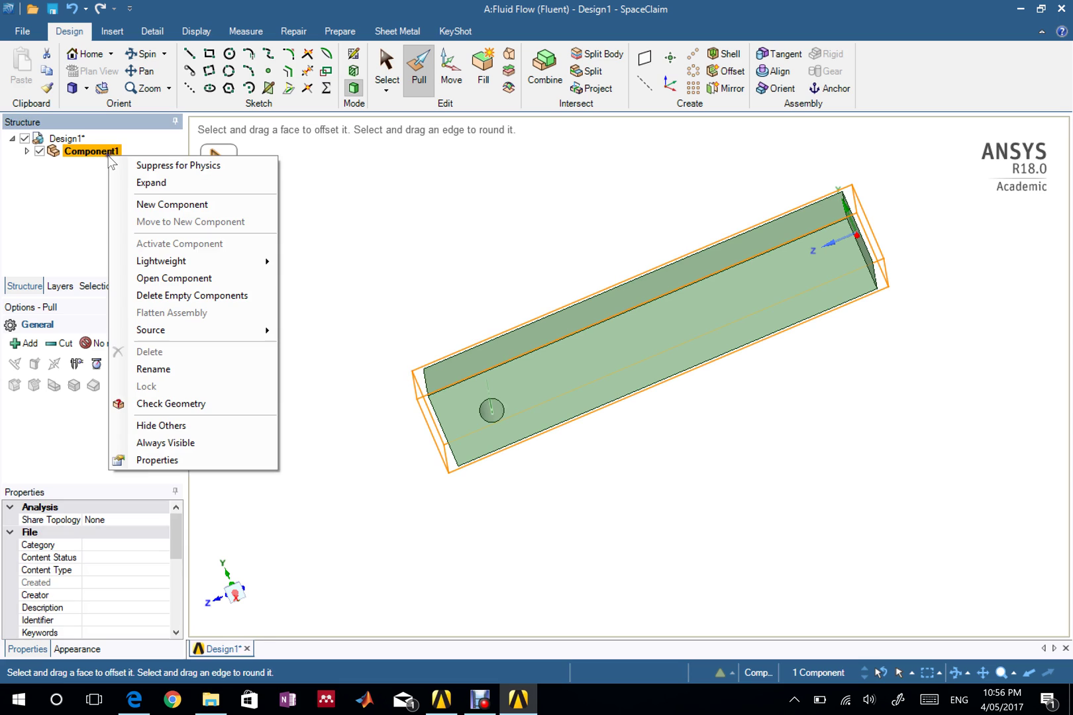
{"action": "left_click", "coordinate": [64, 138]}
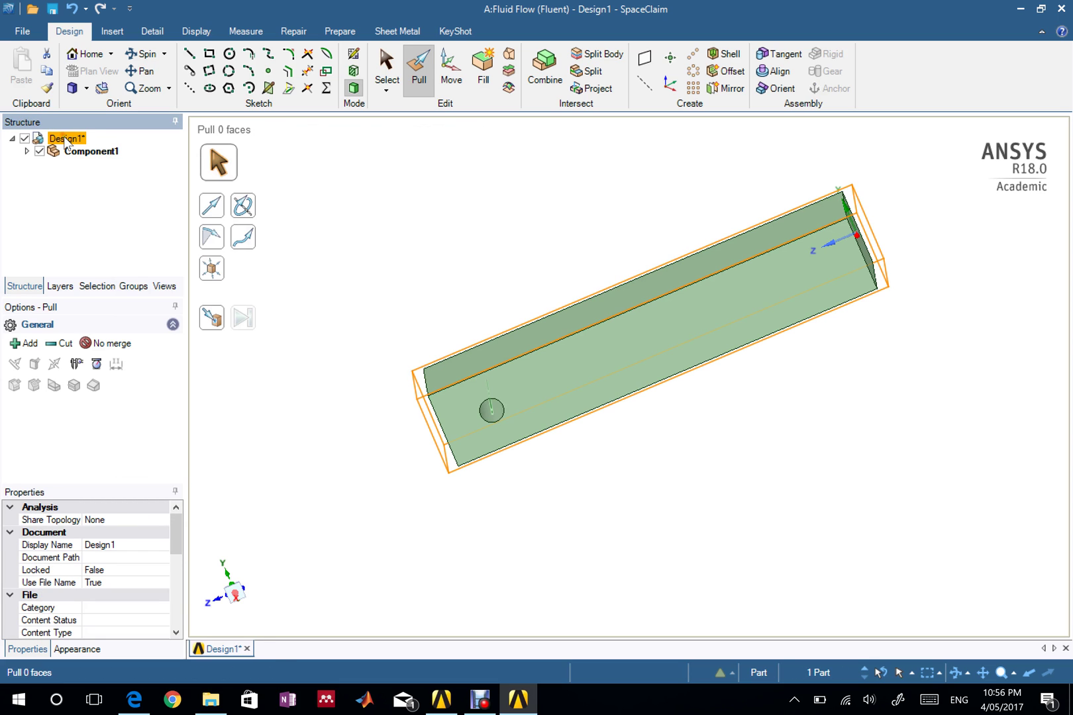
{"action": "right_click", "coordinate": [63, 138]}
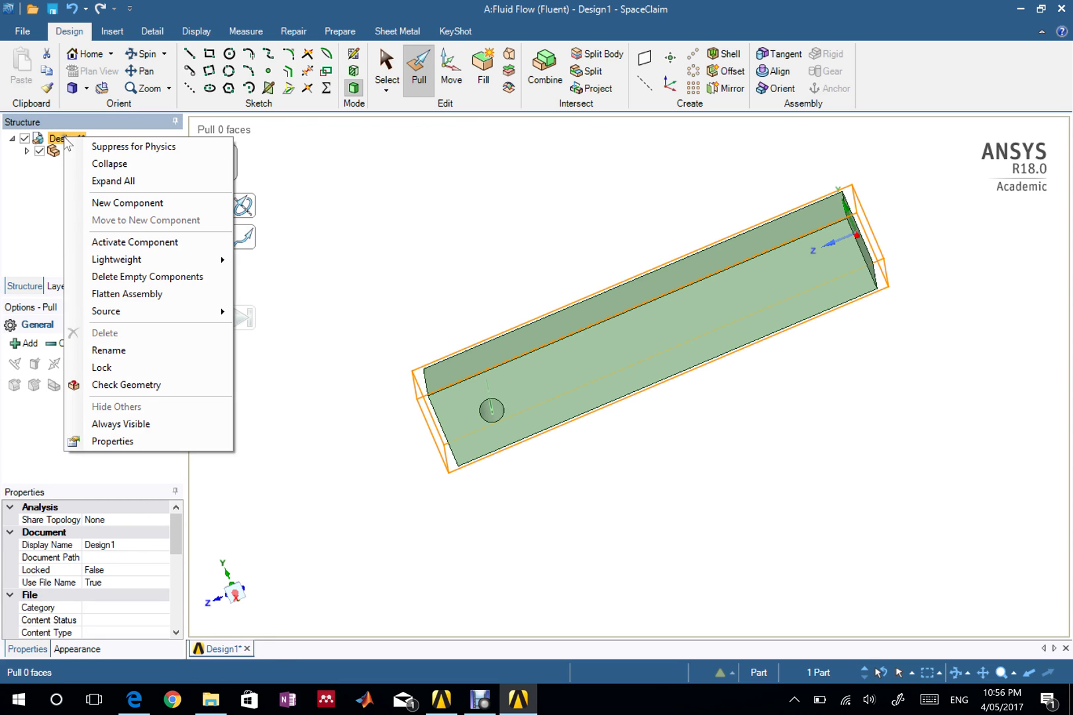
{"action": "left_click", "coordinate": [131, 202]}
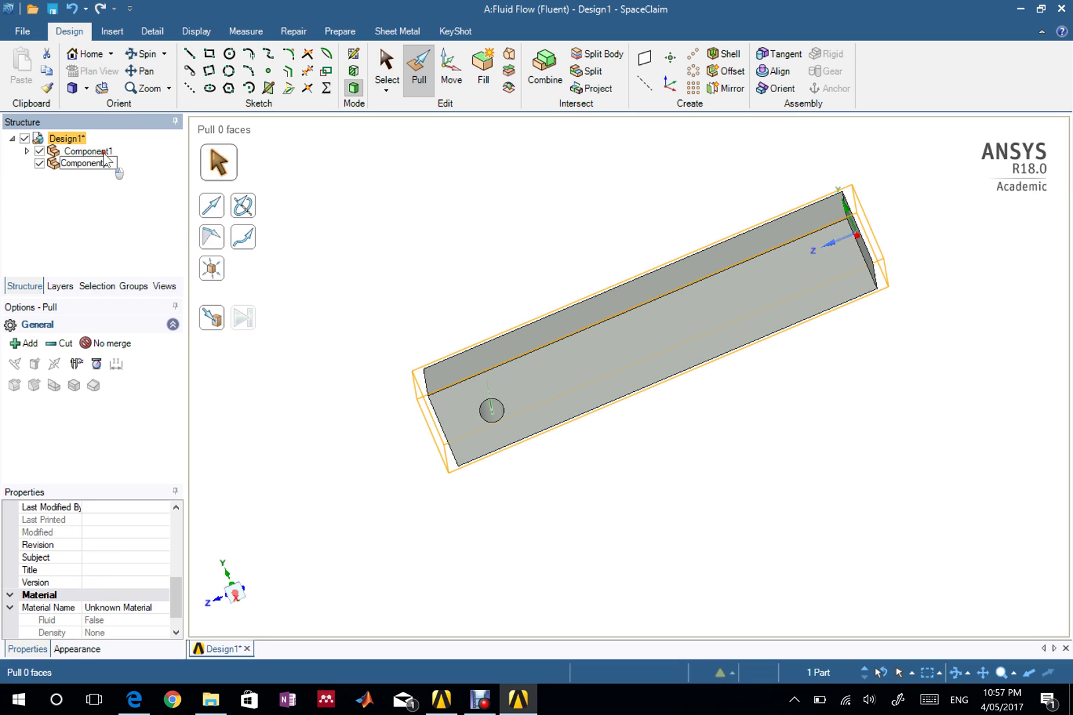
{"action": "key", "text": "Return"}
{"action": "left_click", "coordinate": [114, 171]}
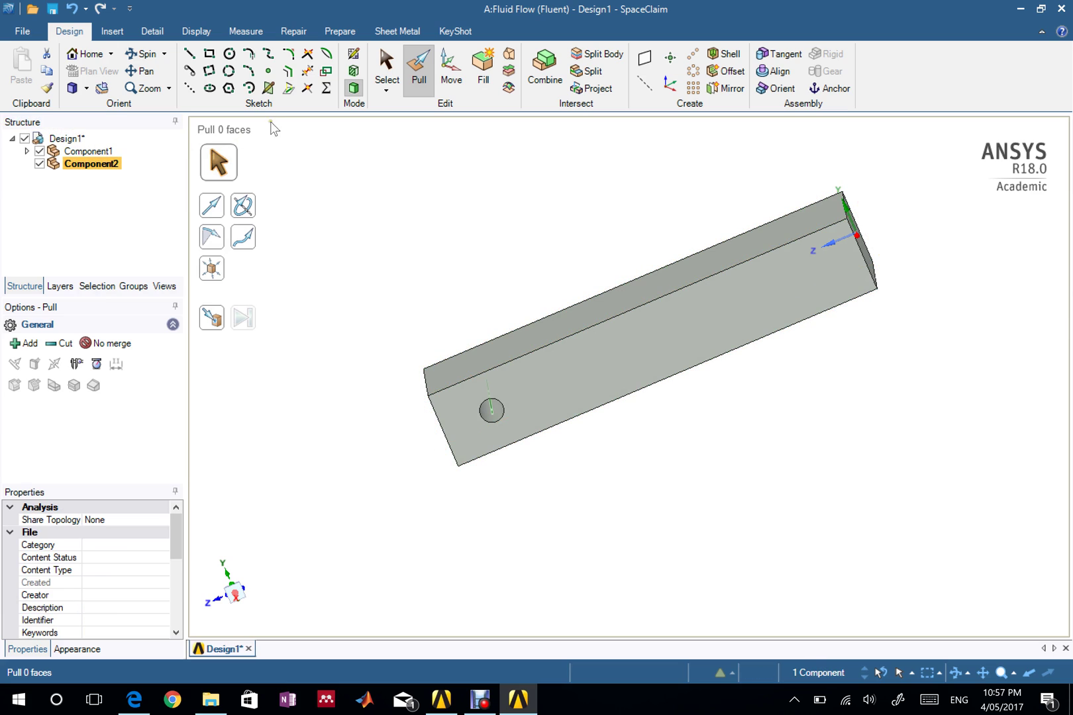
- In plan view on the front face, start a circle centred on the existing hole
{"action": "left_click", "coordinate": [508, 434]}
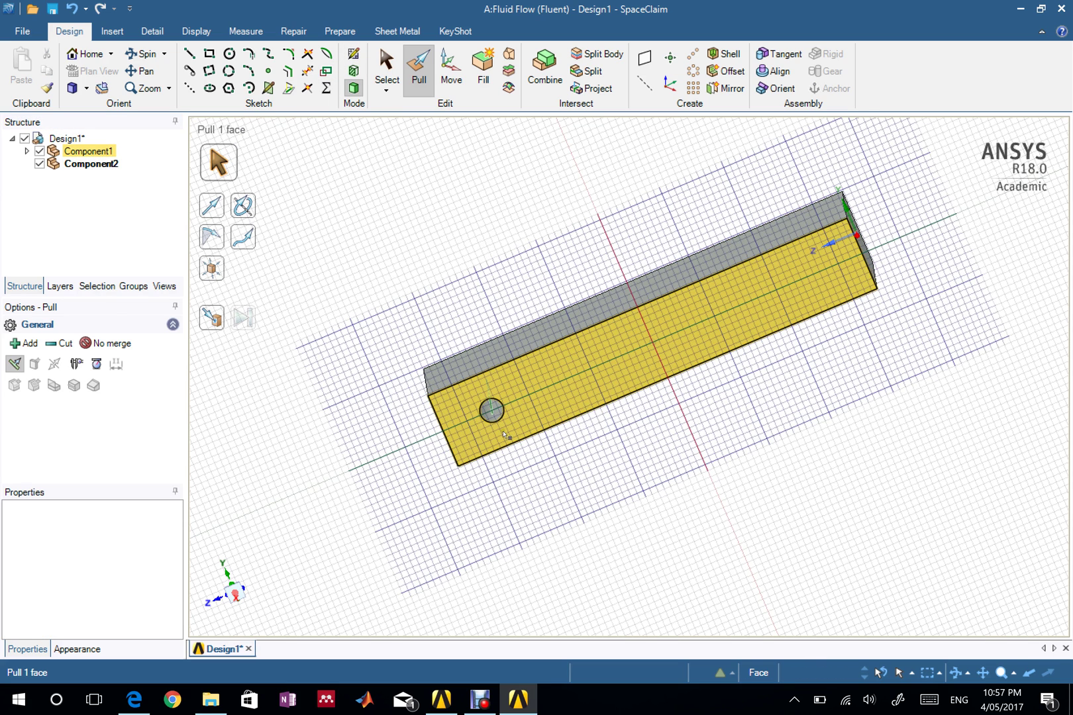
{"action": "key", "text": "k"}
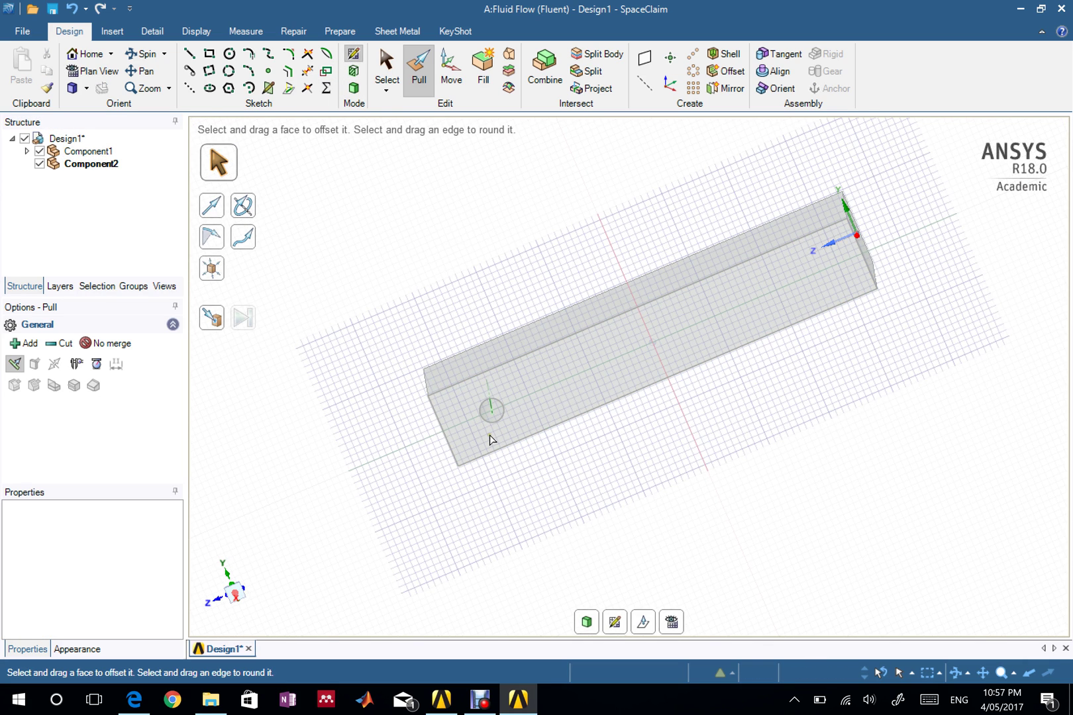
{"action": "key", "text": "v"}
{"action": "scroll", "coordinate": [491, 416], "scroll_direction": "up", "scroll_amount": 5}
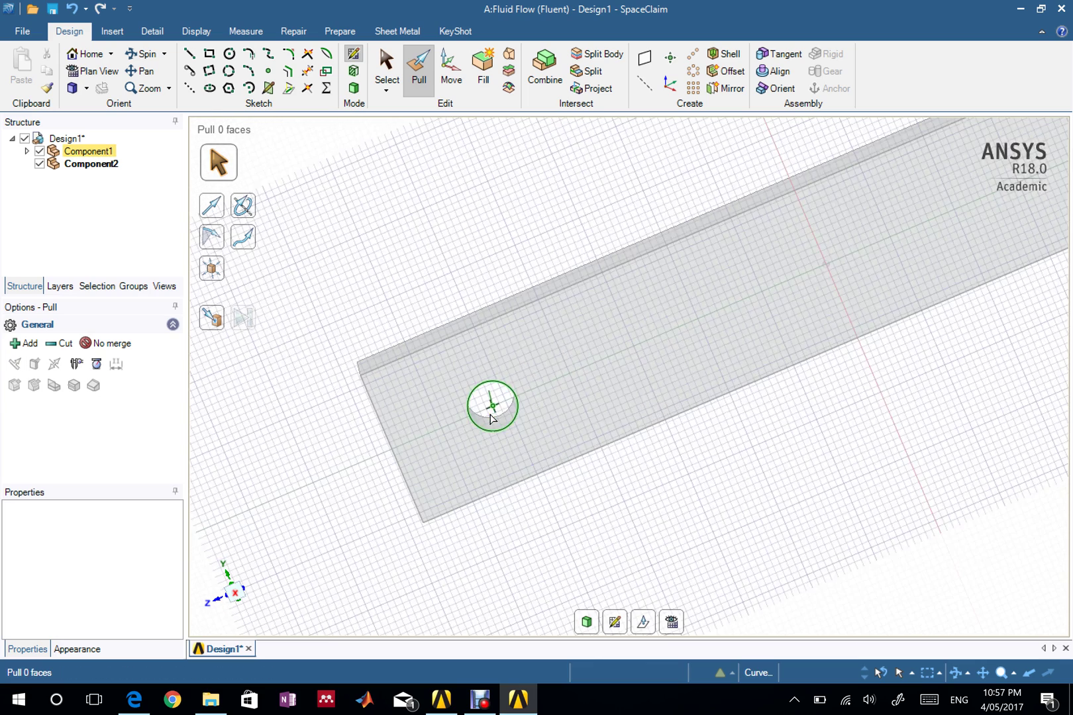
{"action": "left_click", "coordinate": [229, 53]}
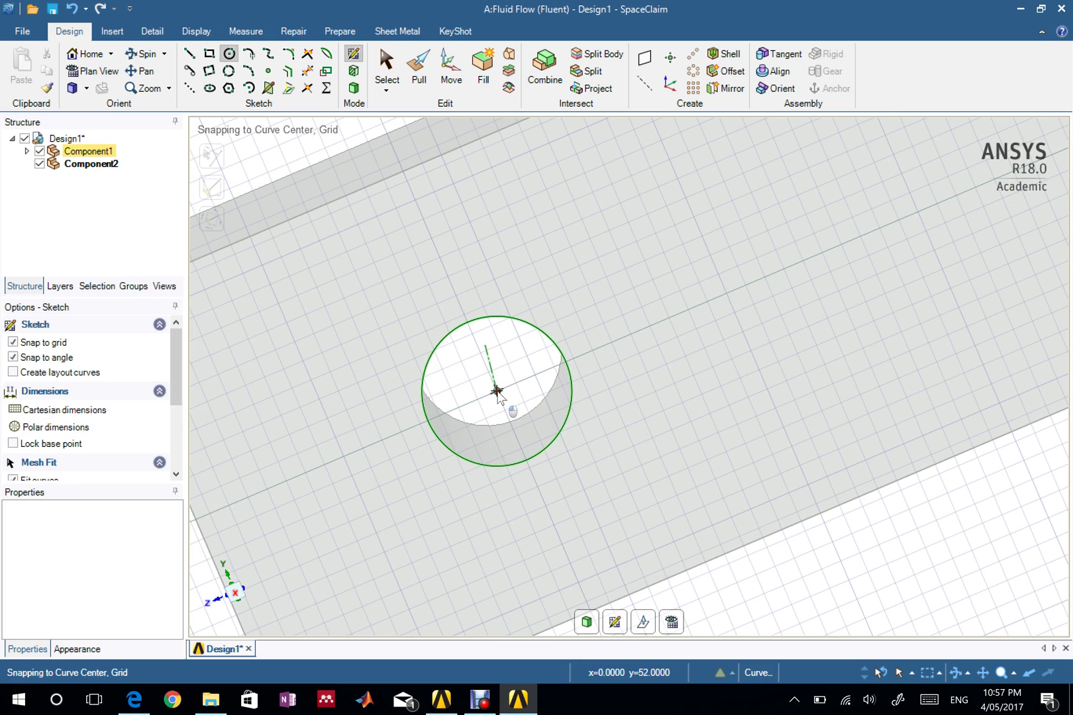
{"action": "left_click", "coordinate": [497, 391]}
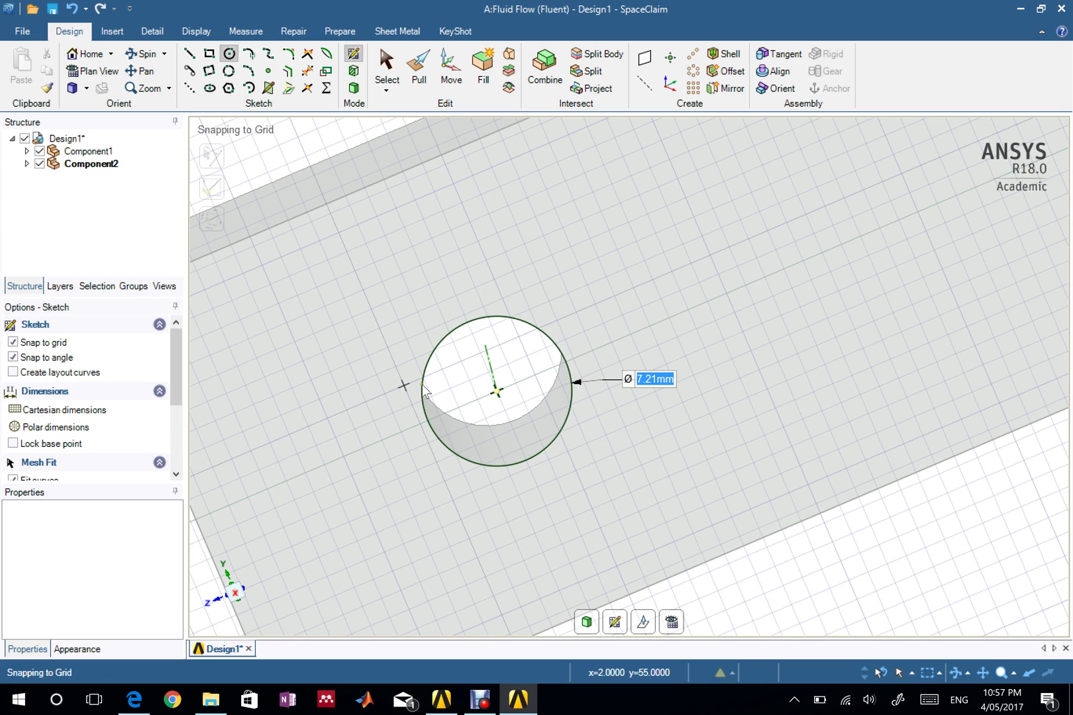
{"action": "scroll", "coordinate": [505, 409], "scroll_direction": "up", "scroll_amount": 3}
{"action": "scroll", "coordinate": [505, 409], "scroll_direction": "down", "scroll_amount": 8}
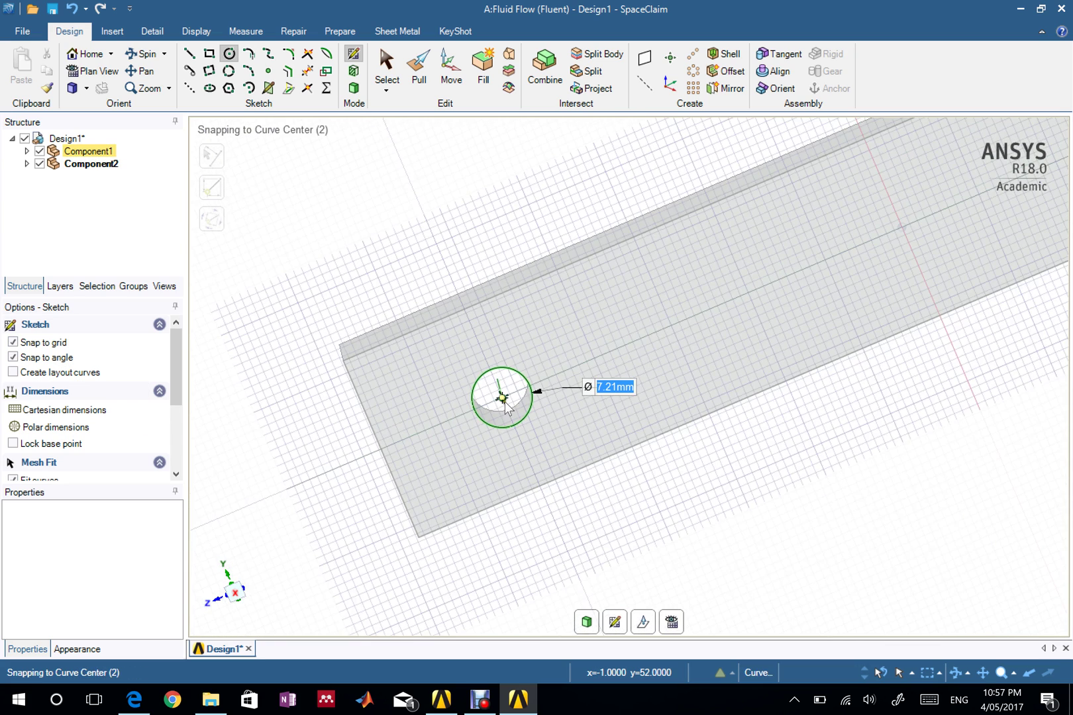
- Finish the circle with Pull and check the new circular face in Component2
{"action": "left_click", "coordinate": [418, 70]}
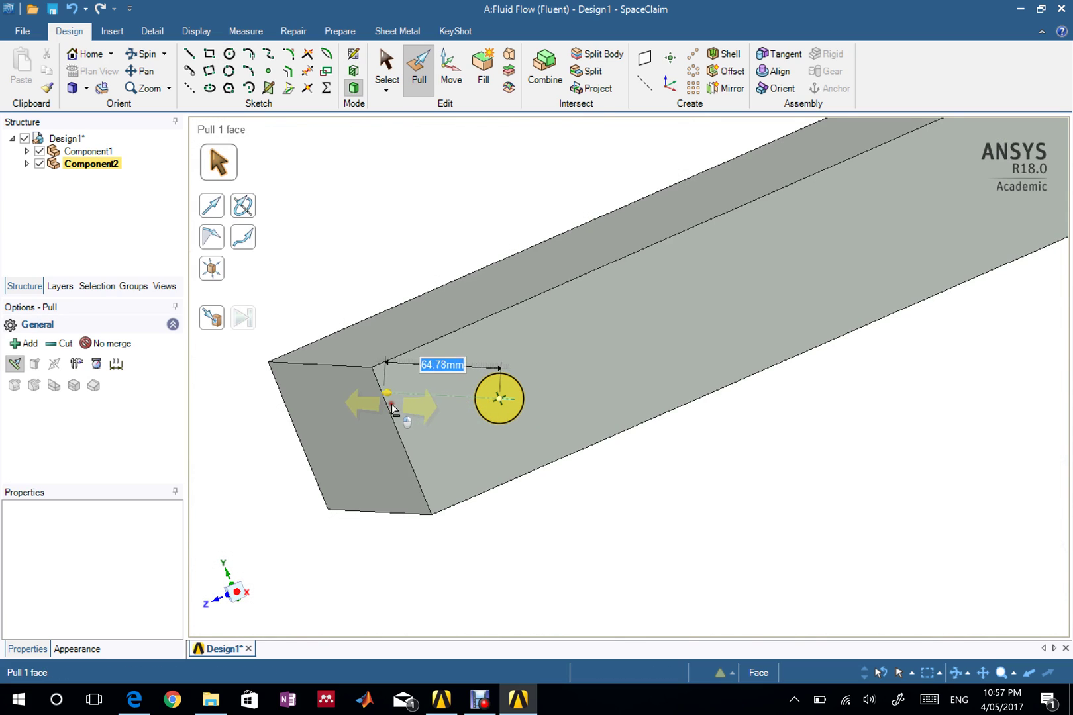
{"action": "left_click", "coordinate": [505, 487]}
{"action": "left_click", "coordinate": [67, 138]}
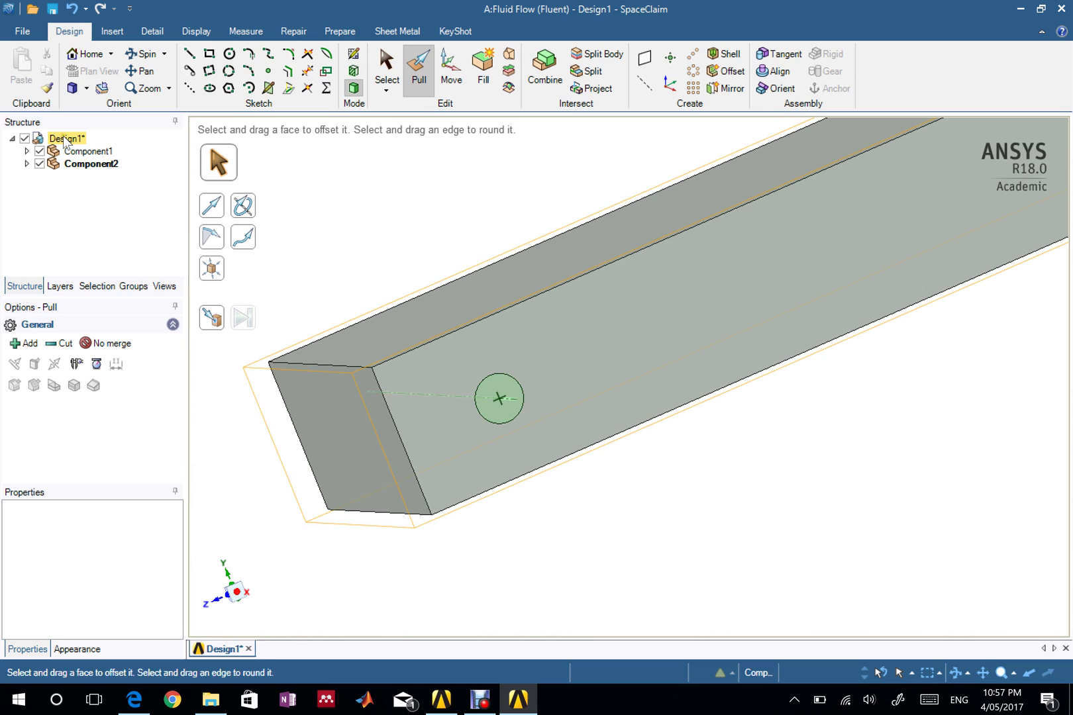
{"action": "left_click", "coordinate": [373, 179]}
{"action": "left_click", "coordinate": [498, 398]}
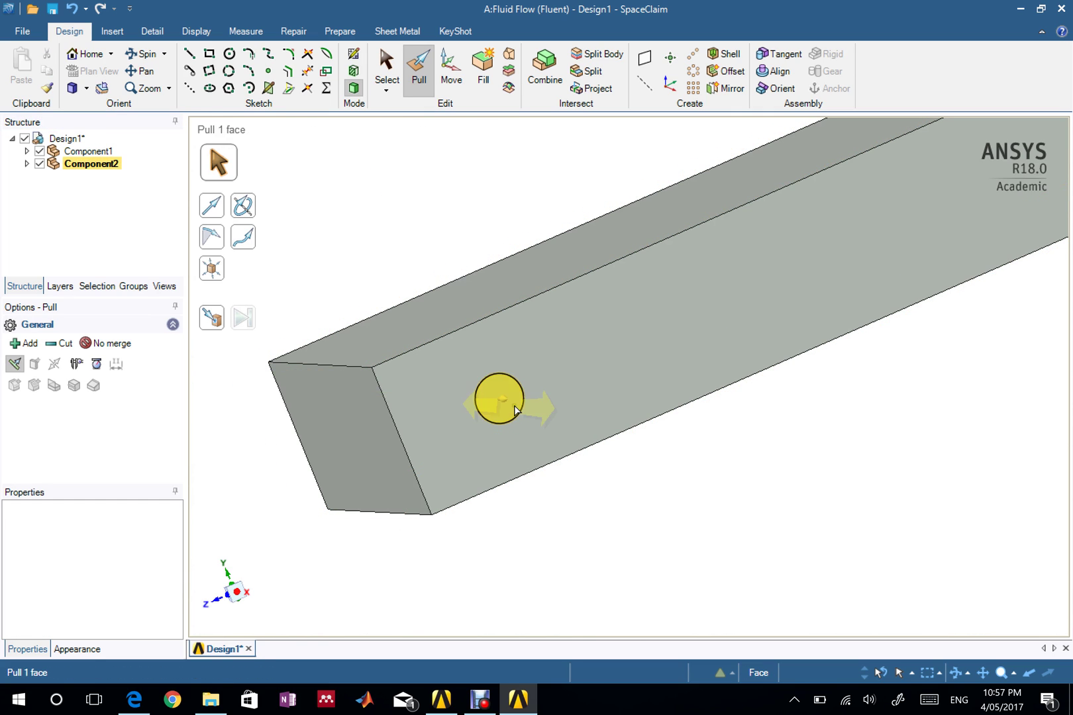
{"action": "left_click", "coordinate": [369, 300]}
{"action": "left_click", "coordinate": [504, 398]}
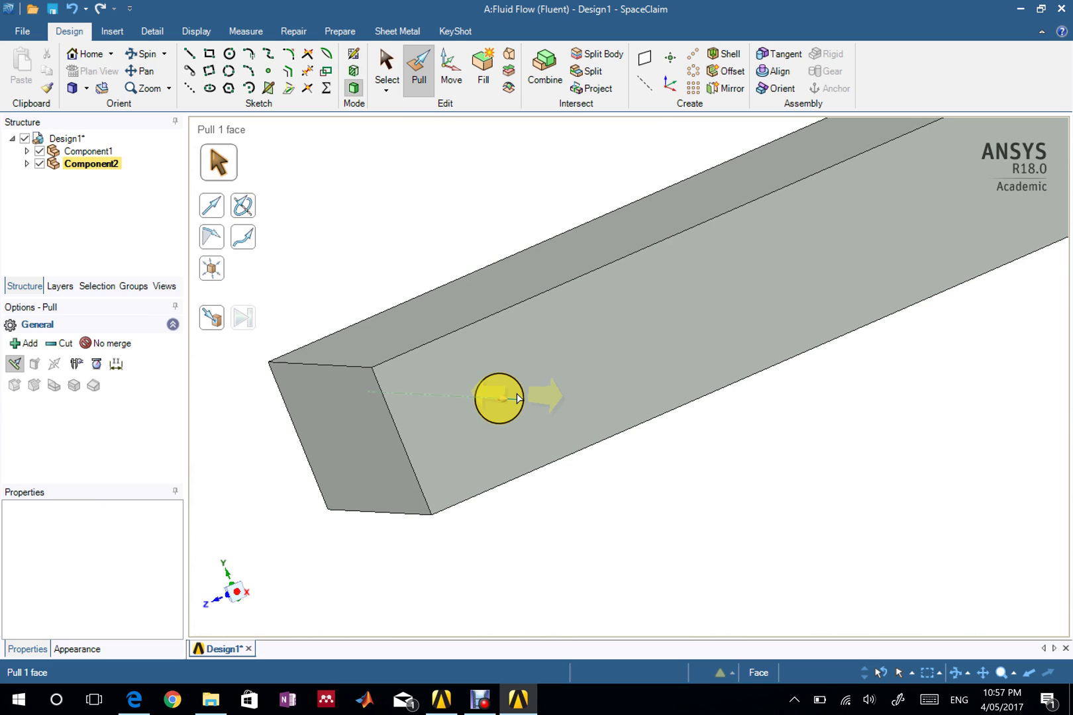
{"action": "left_click", "coordinate": [702, 456]}
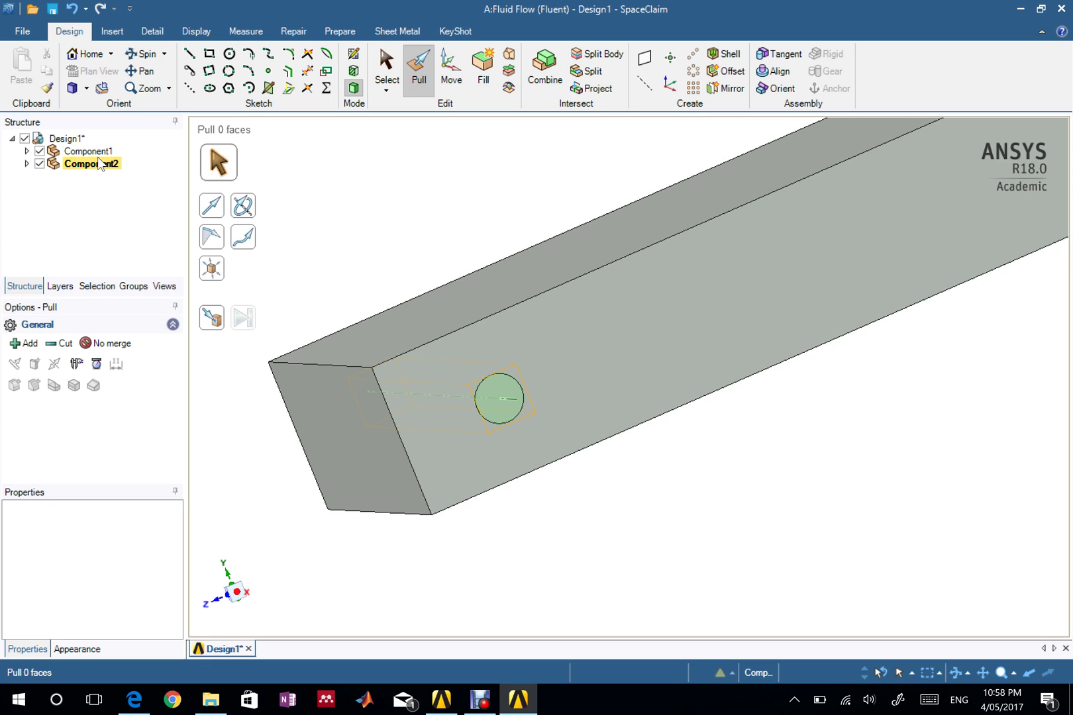
- Create a new local material, New Material 1, and assign it to Component1
{"action": "left_click", "coordinate": [100, 157]}
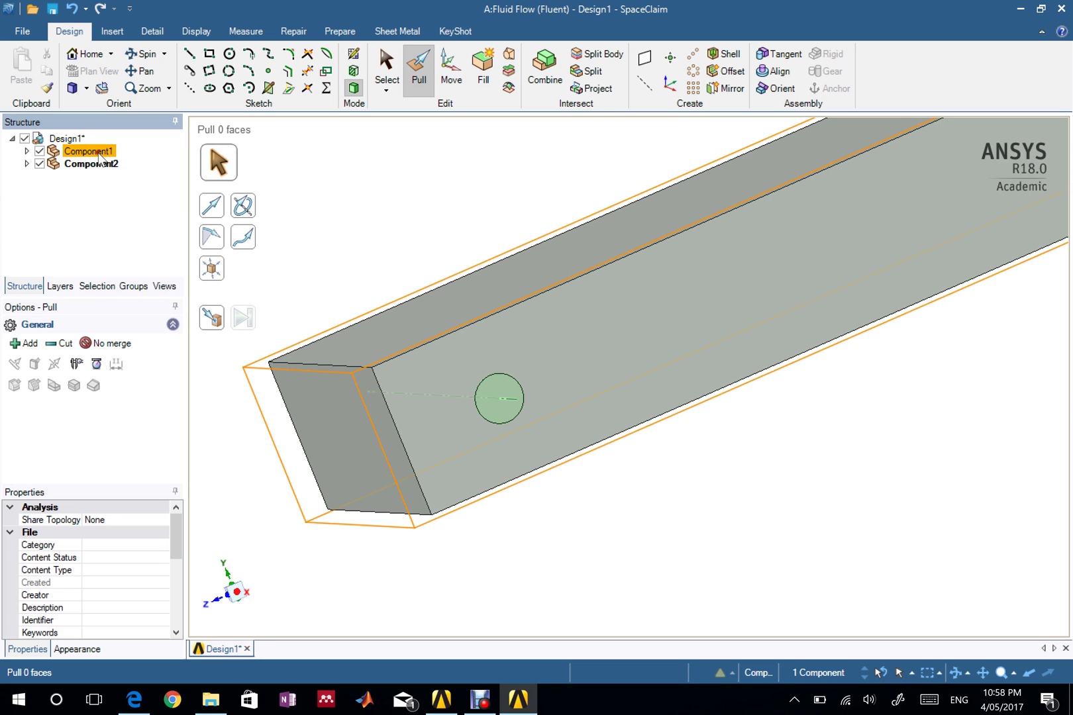
{"action": "left_click_drag", "start_coordinate": [177, 513], "coordinate": [169, 592]}
{"action": "left_click", "coordinate": [154, 558]}
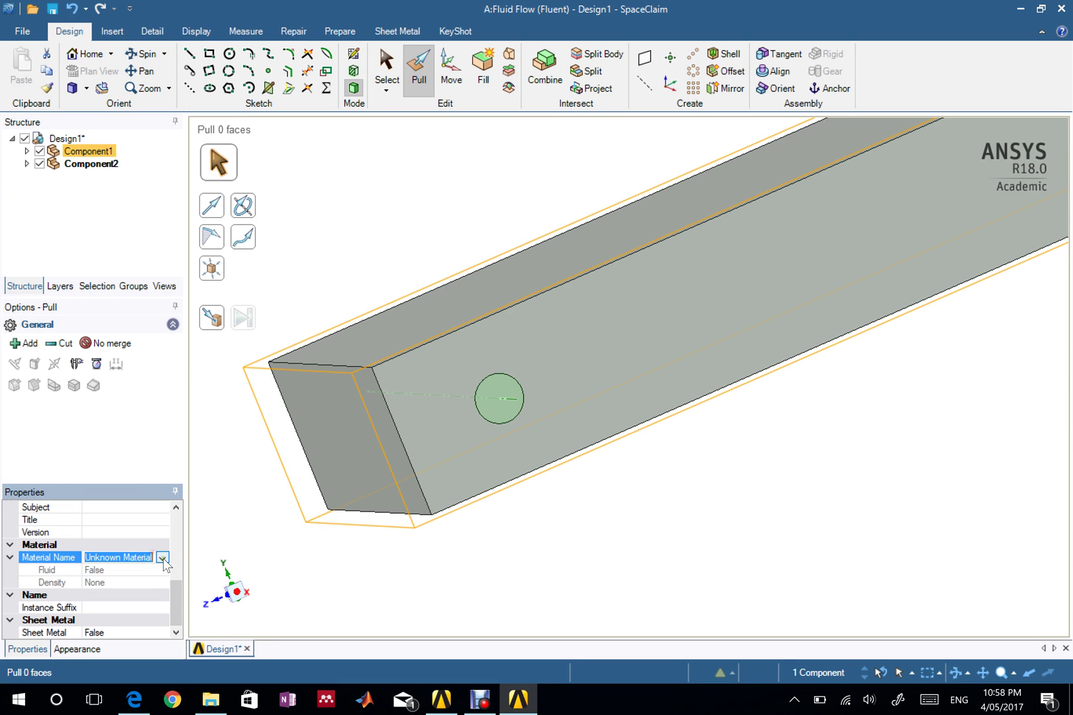
{"action": "left_click", "coordinate": [161, 558]}
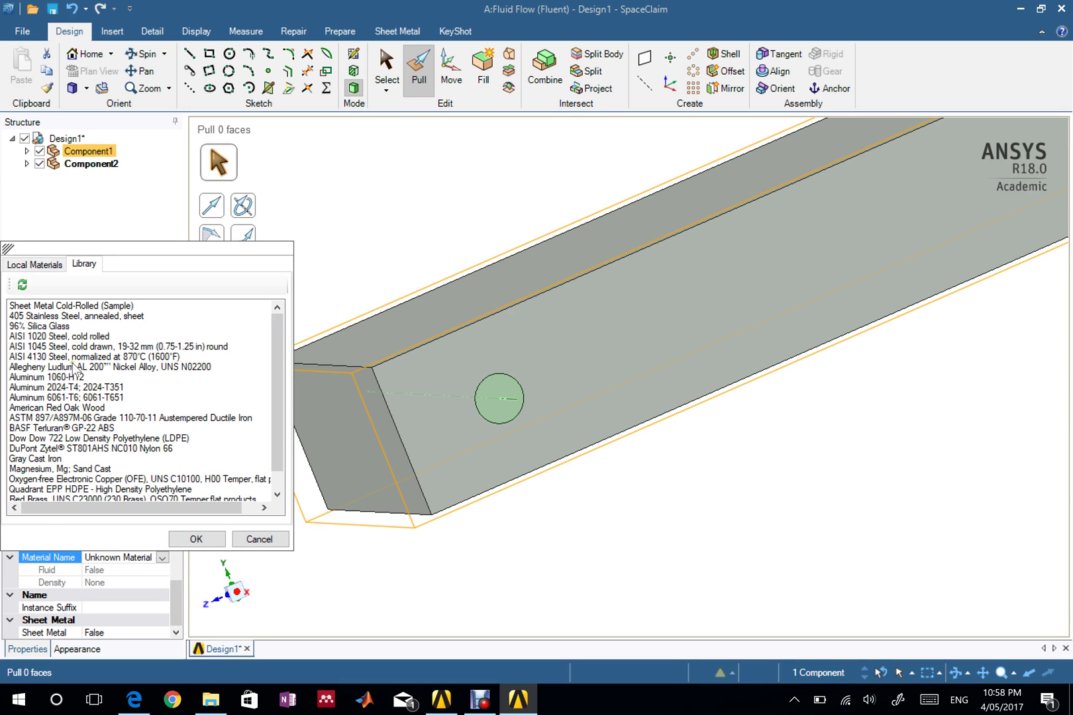
{"action": "left_click", "coordinate": [37, 267]}
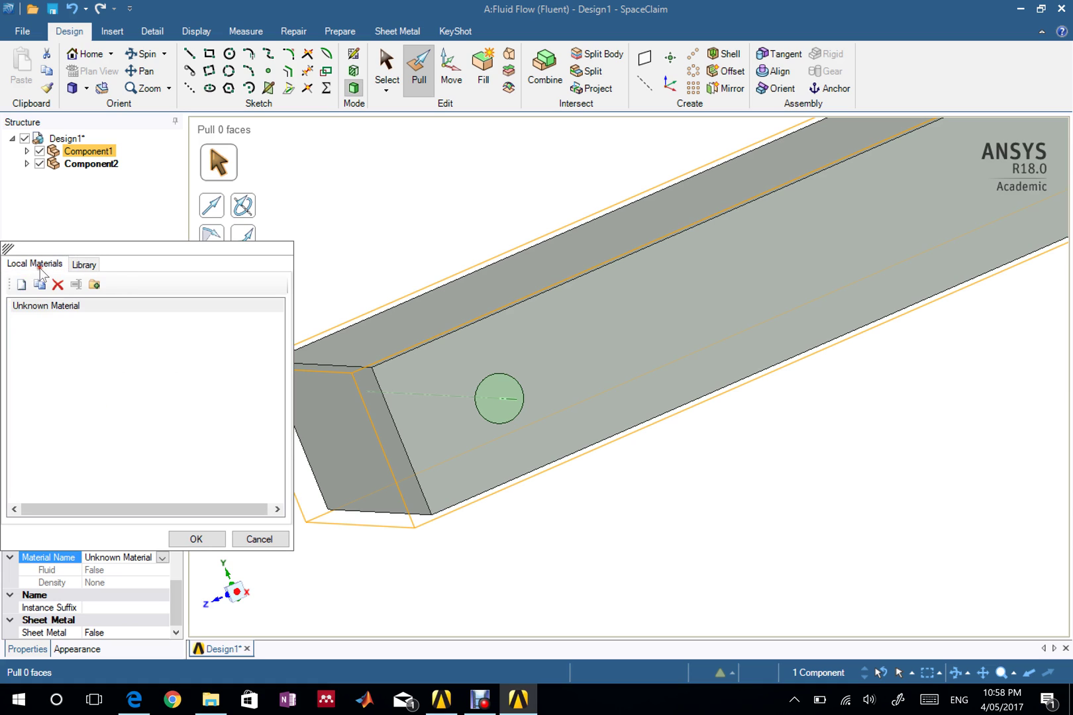
{"action": "left_click", "coordinate": [21, 285]}
{"action": "left_click", "coordinate": [58, 320]}
{"action": "double_click", "coordinate": [58, 319]}
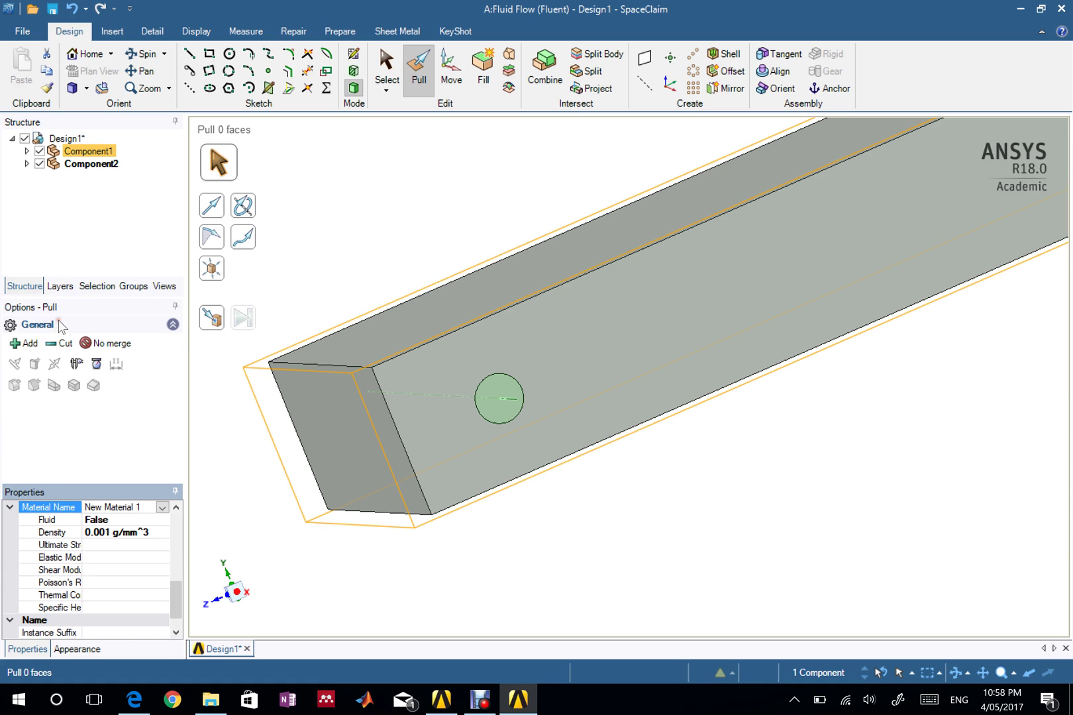
- Set New Material 1's Fluid property to true
{"action": "left_click", "coordinate": [162, 520]}
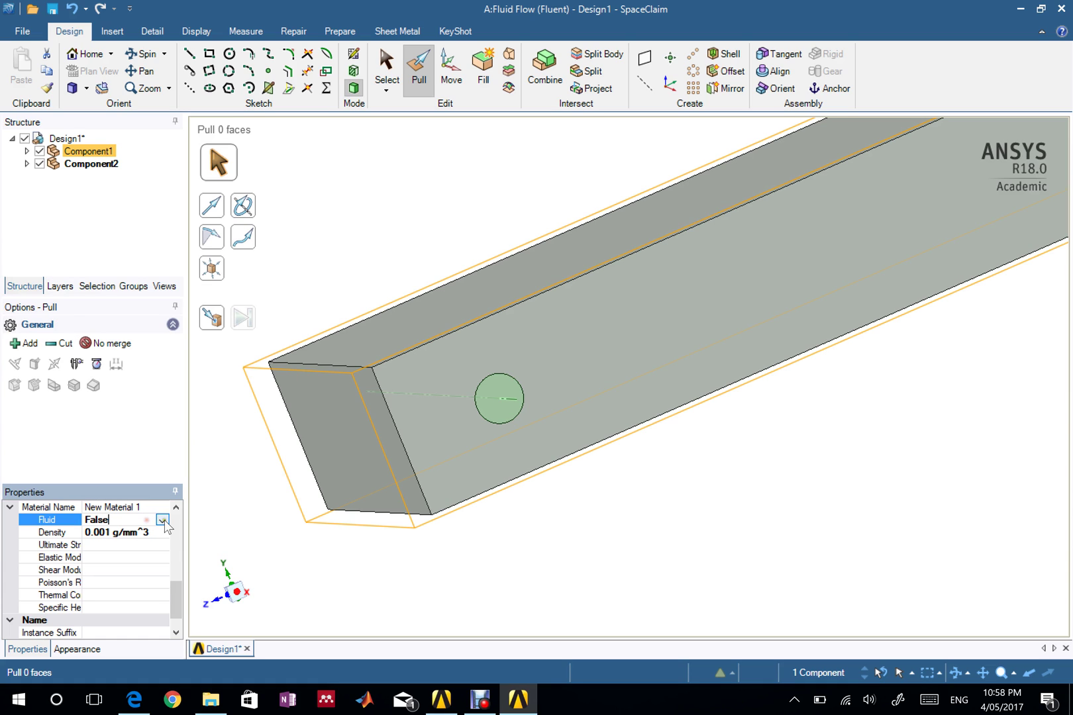
{"action": "left_click", "coordinate": [162, 519]}
{"action": "left_click", "coordinate": [162, 520]}
{"action": "left_click", "coordinate": [174, 518]}
{"action": "scroll", "coordinate": [173, 547], "scroll_direction": "down", "scroll_amount": 3}
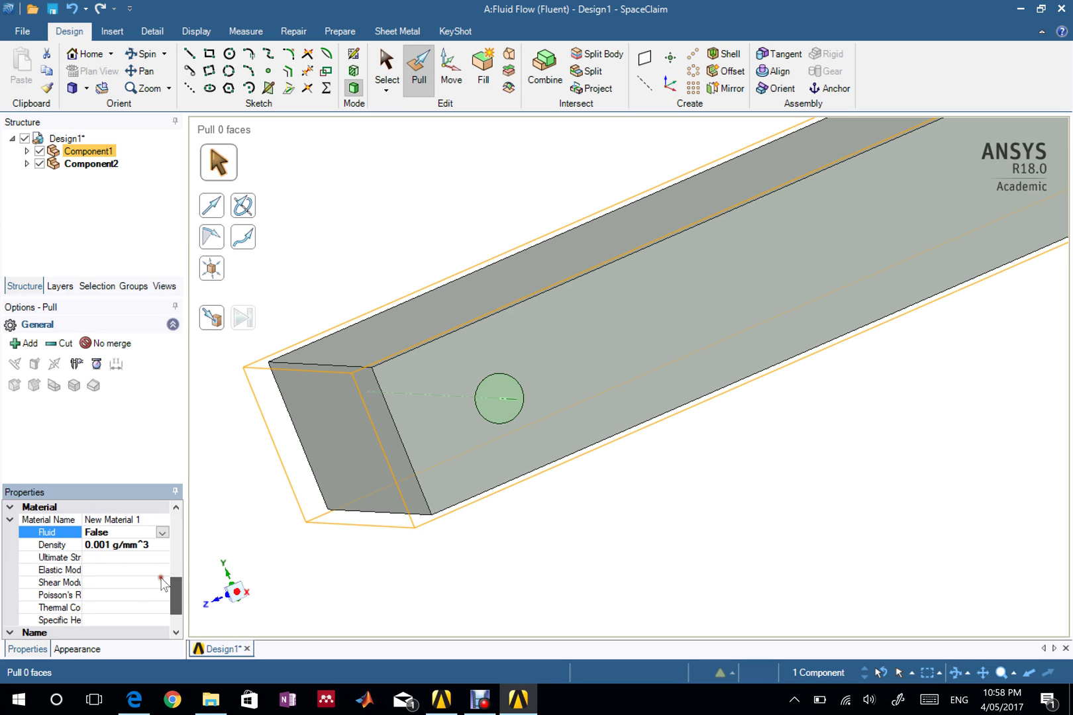
{"action": "left_click", "coordinate": [162, 533]}
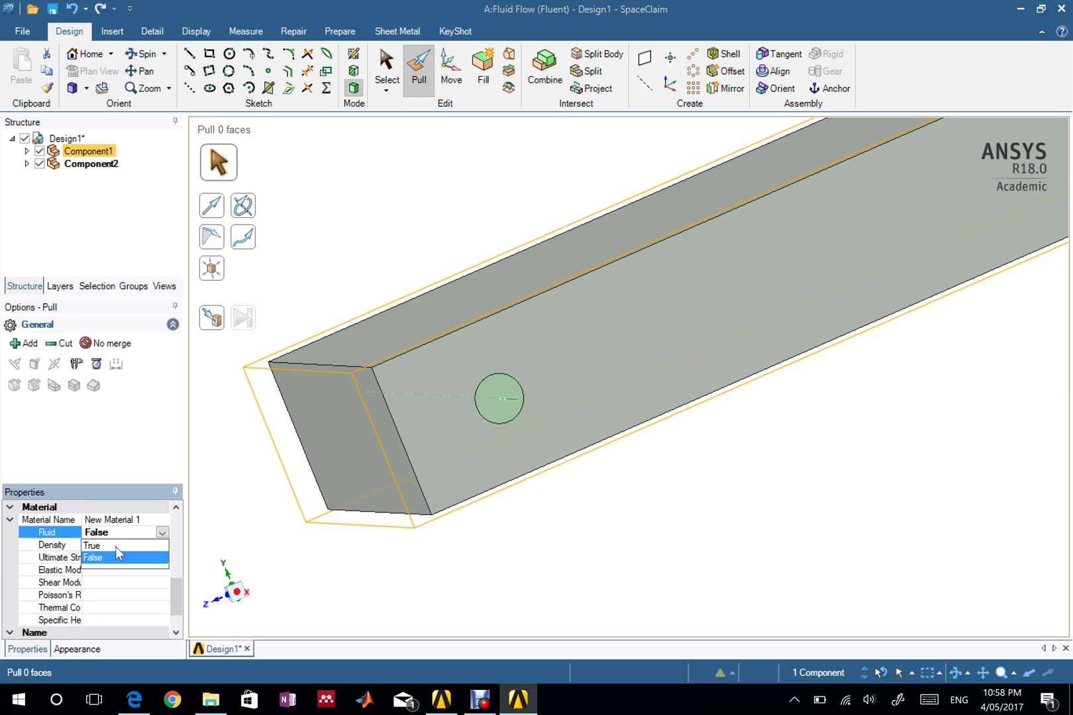
{"action": "left_click", "coordinate": [133, 545]}
- Set the material density to 1000 g/mm^3
{"action": "left_click", "coordinate": [153, 520]}
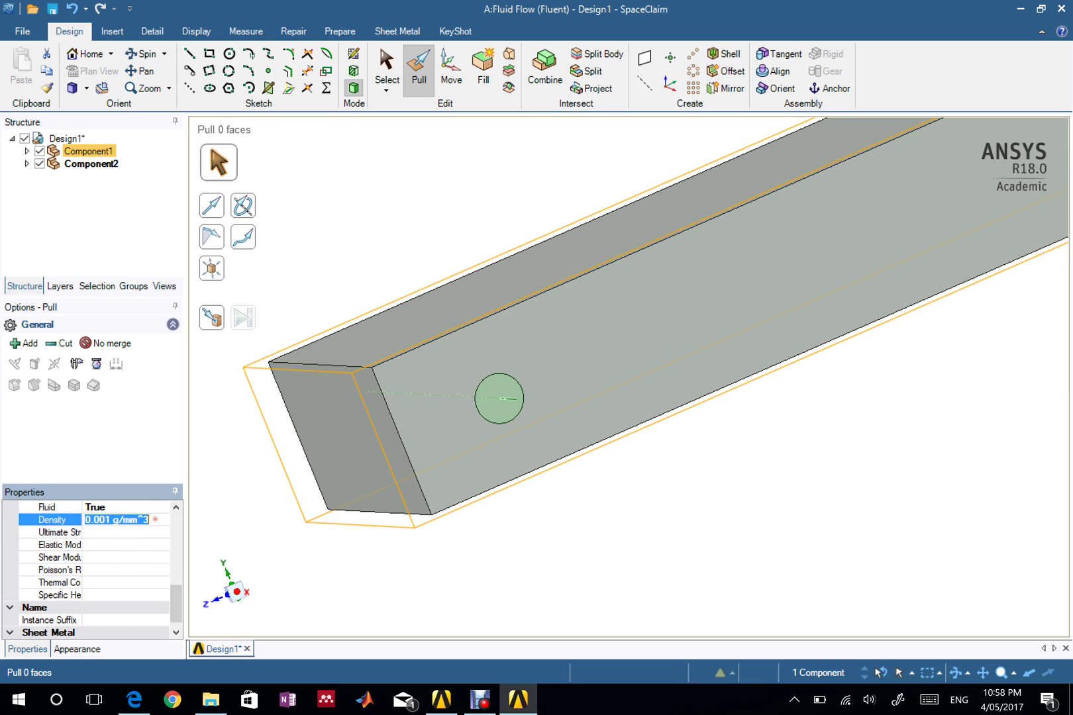
{"action": "type", "text": "100"}
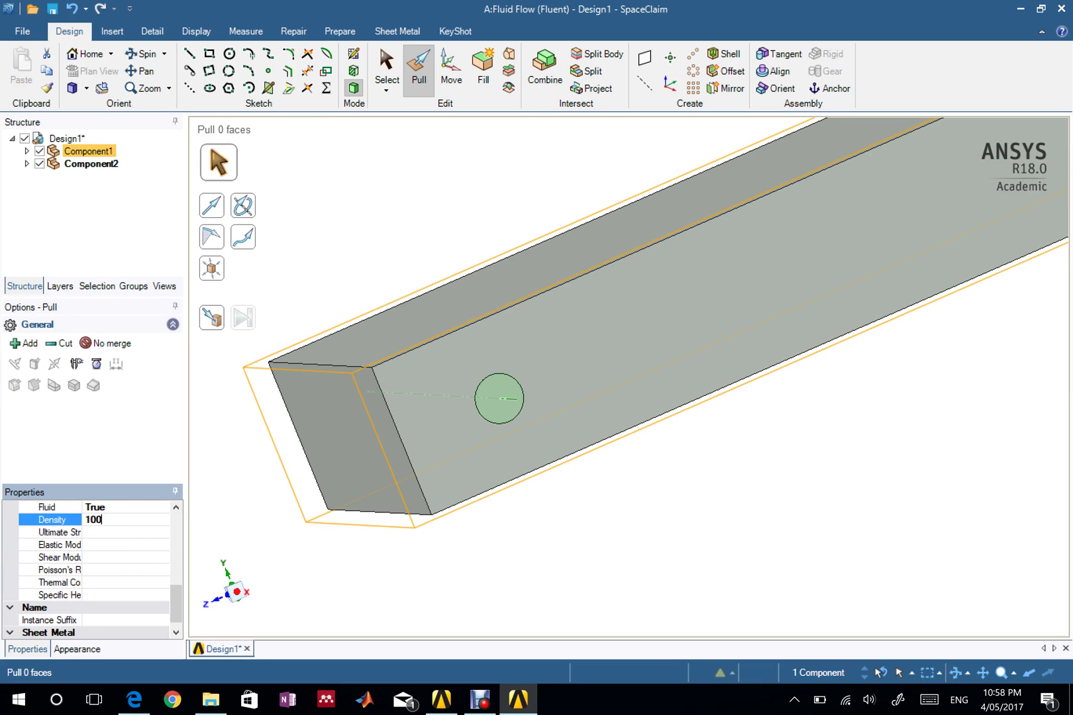
{"action": "type", "text": "0"}
{"action": "key", "text": "Return"}
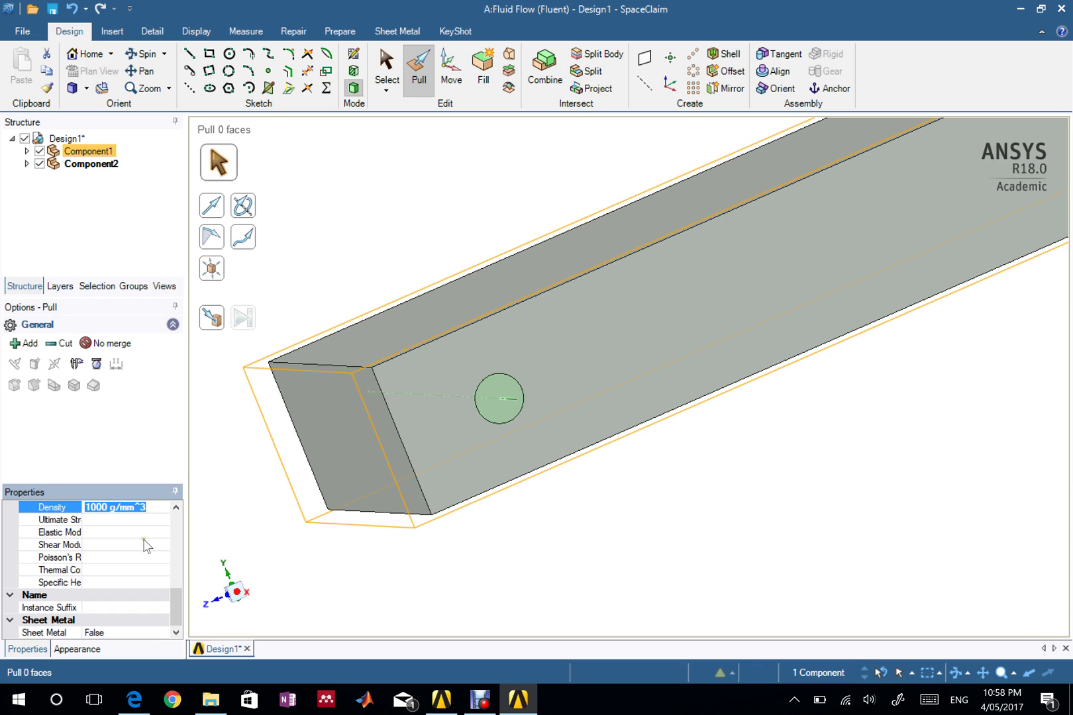
{"action": "left_click", "coordinate": [159, 507]}
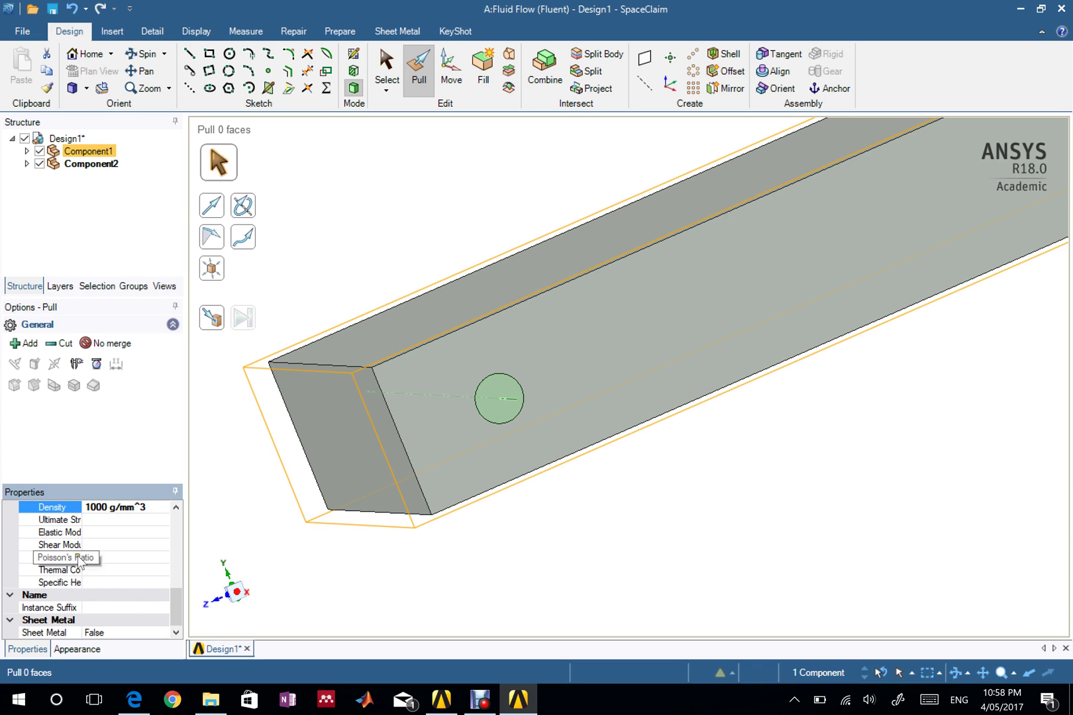
{"action": "mouse_move", "coordinate": [176, 601]}
{"action": "left_mouse_down"}
{"action": "mouse_move", "coordinate": [175, 570]}
{"action": "mouse_move", "coordinate": [180, 594]}
{"action": "left_mouse_up"}
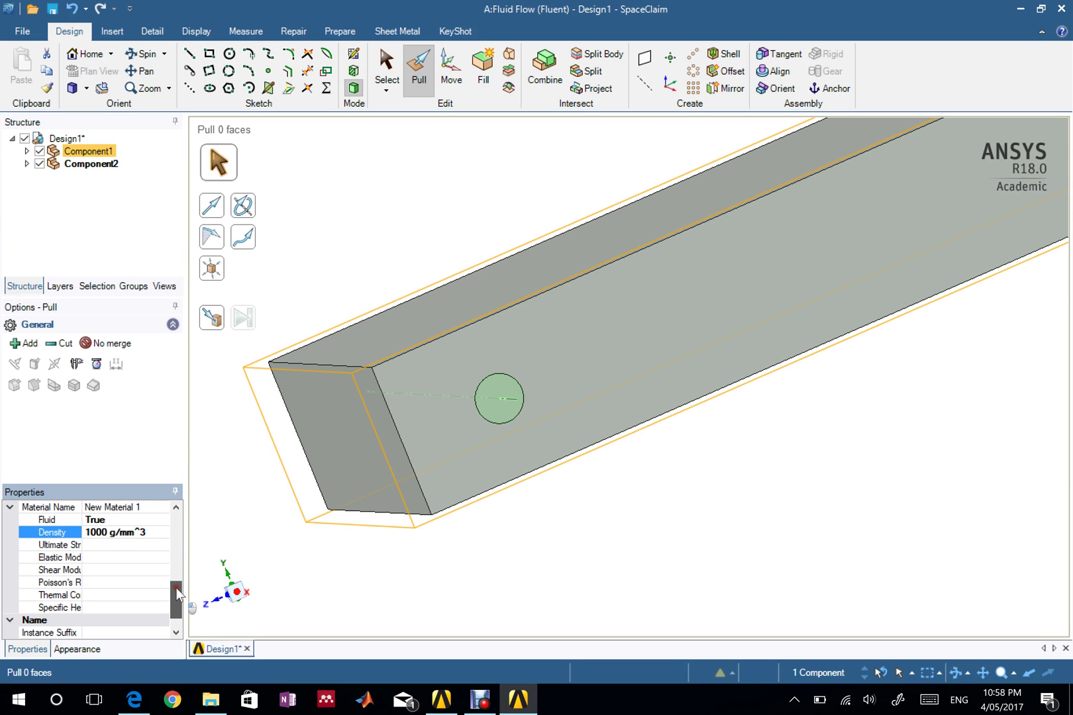
{"action": "left_click_drag", "start_coordinate": [177, 588], "coordinate": [180, 519]}
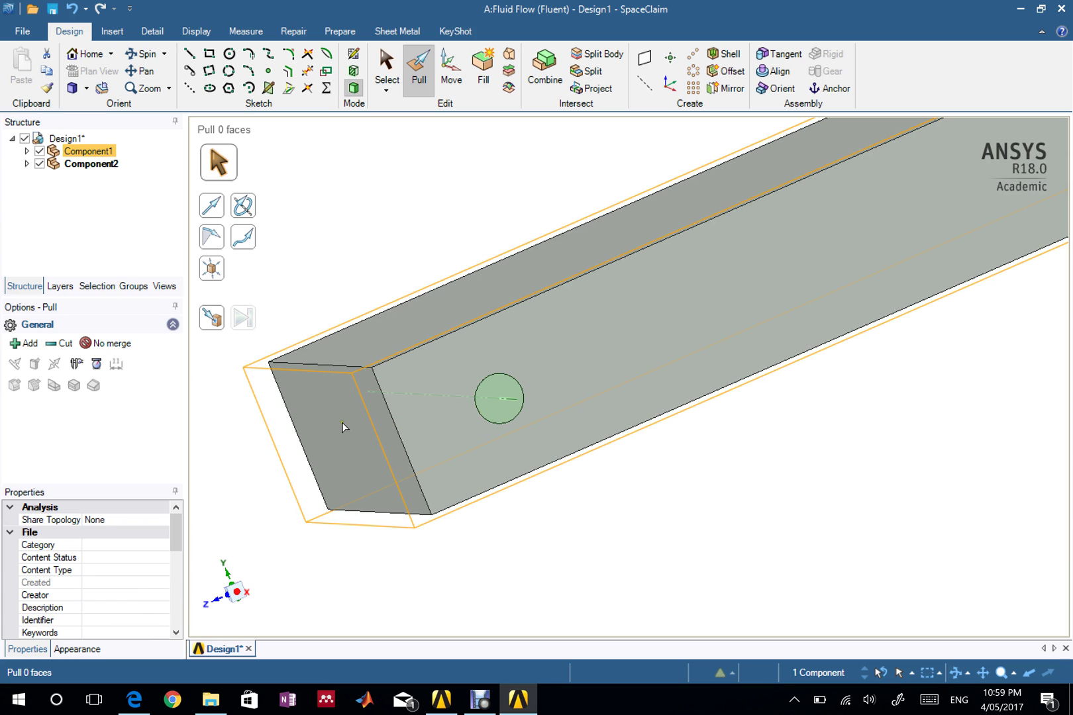
- Delete the leftover cylinder Component2 from the Structure tree
{"action": "left_click", "coordinate": [90, 164]}
{"action": "right_click", "coordinate": [90, 165]}
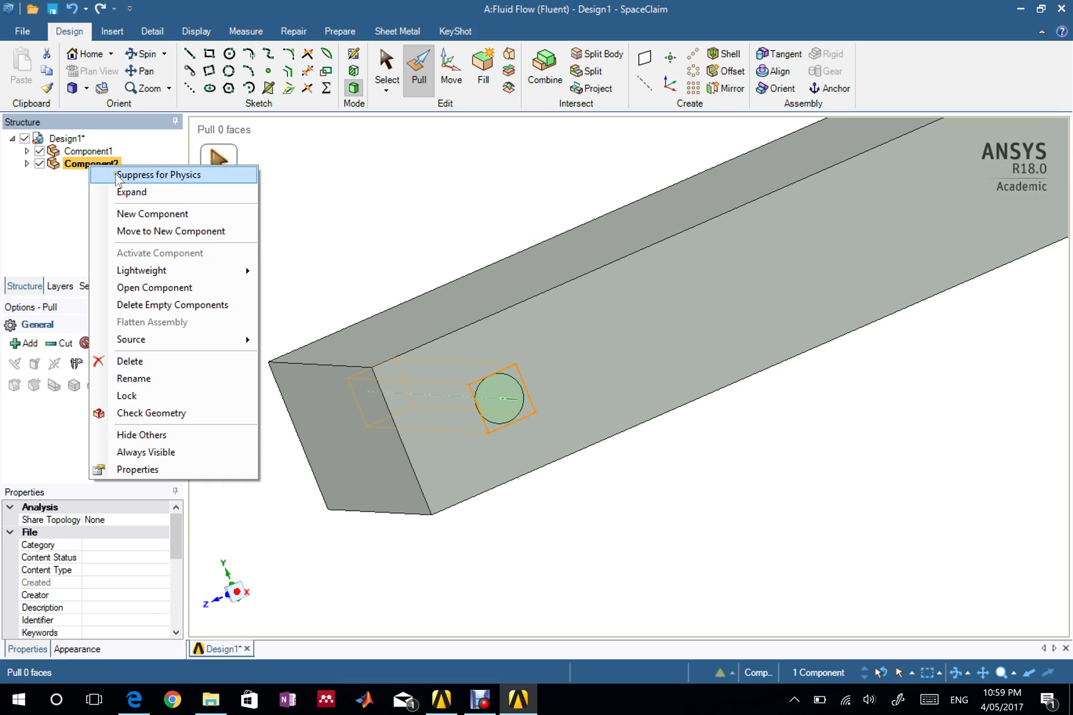
{"action": "left_click", "coordinate": [163, 363]}
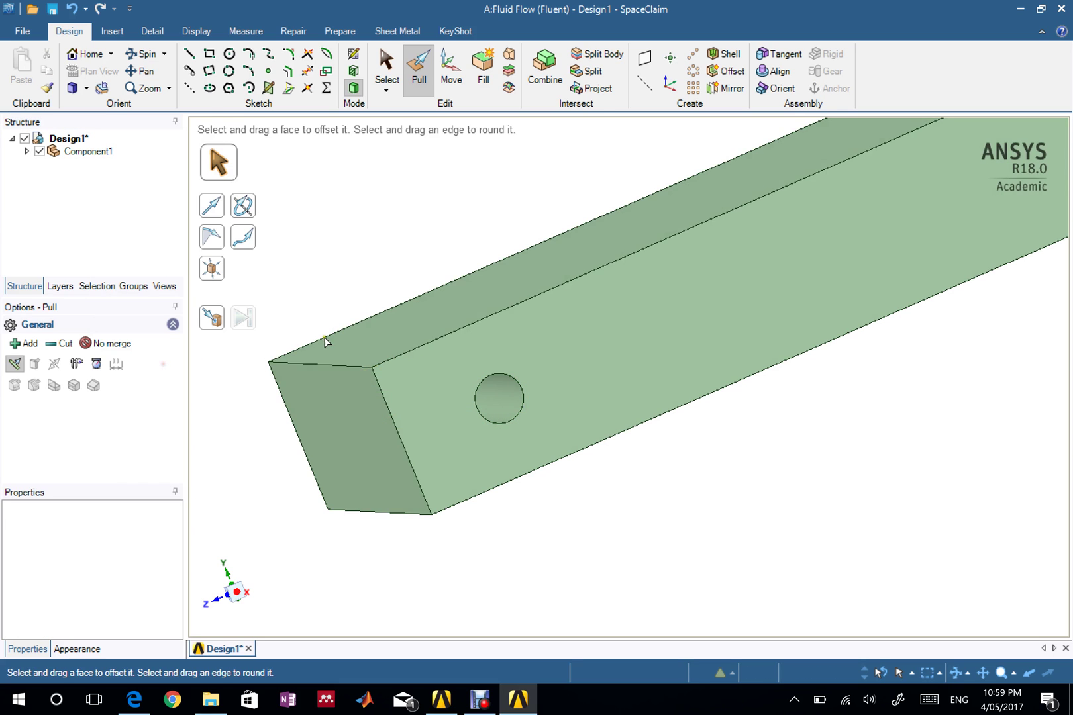
- Orbit to check the hole in the block, then save and close SpaceClaim
{"action": "scroll", "coordinate": [882, 419], "scroll_direction": "up", "scroll_amount": 3}
{"action": "scroll", "coordinate": [881, 420], "scroll_direction": "down", "scroll_amount": 5}
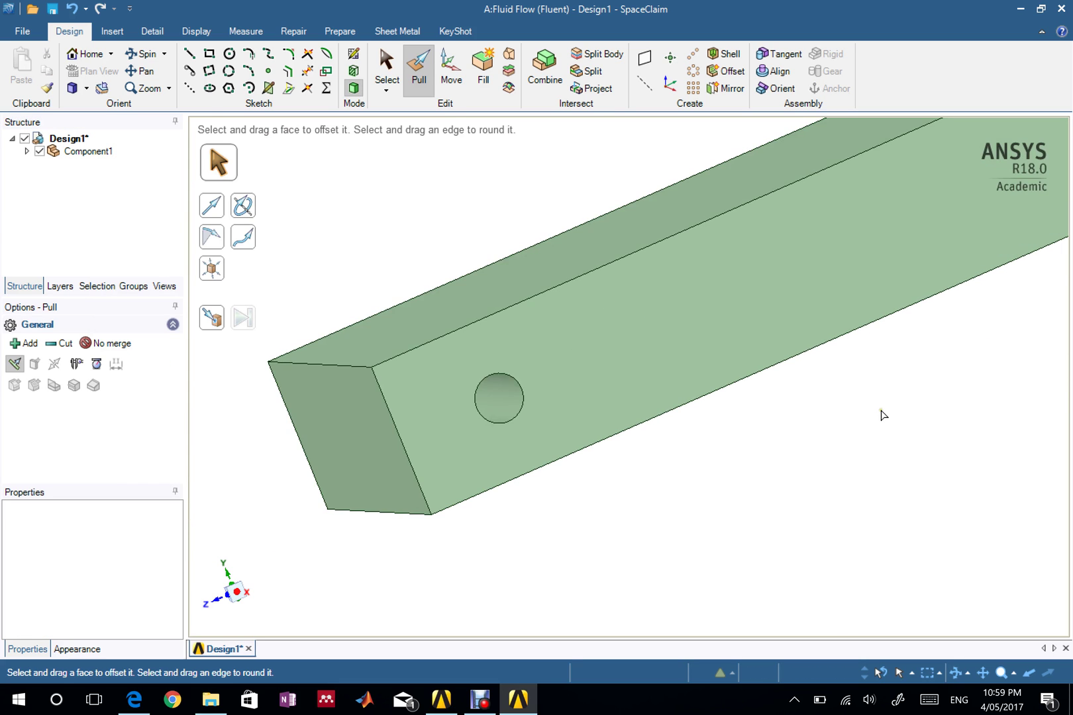
{"action": "middle_click_drag", "start_coordinate": [882, 419], "coordinate": [855, 418]}
{"action": "left_click", "coordinate": [1061, 9]}
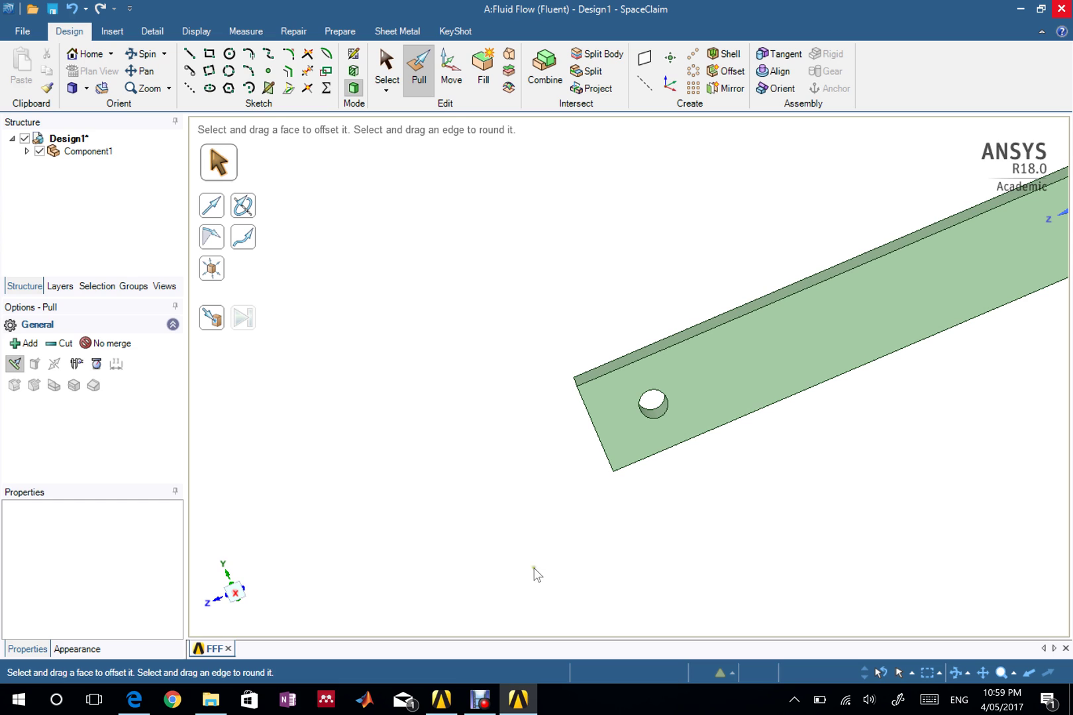
- Launch ANSYS Meshing from the Mesh cell (A3) of the Fluid Flow (Fluent) system
{"action": "left_click", "coordinate": [441, 700]}
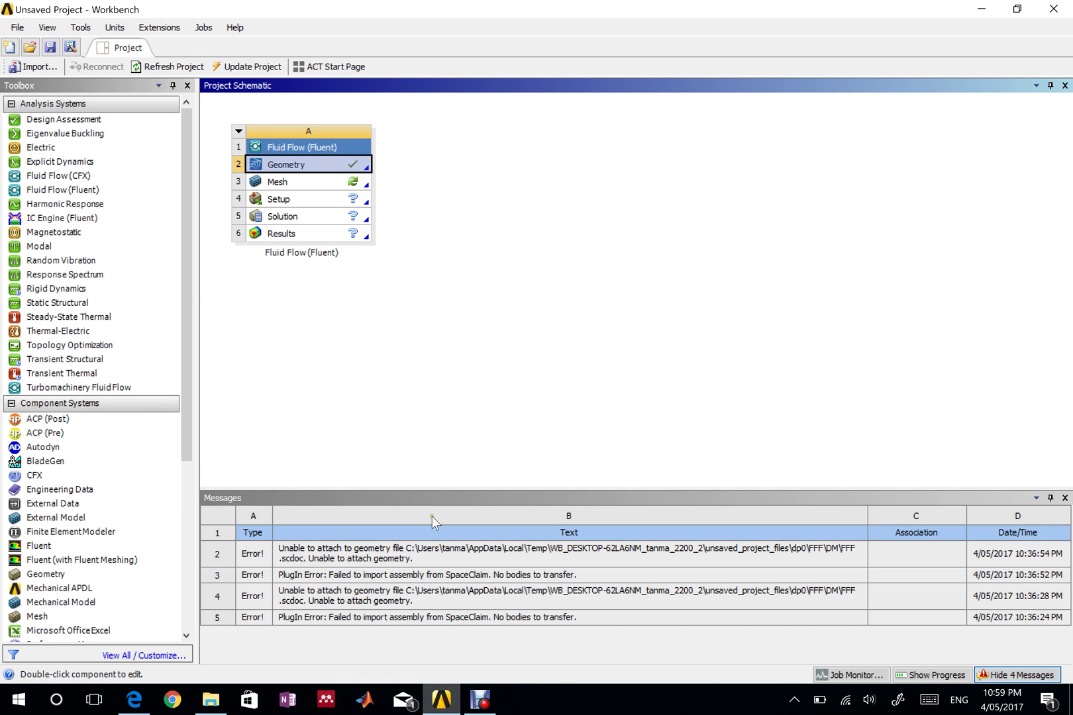
{"action": "double_click", "coordinate": [300, 182]}
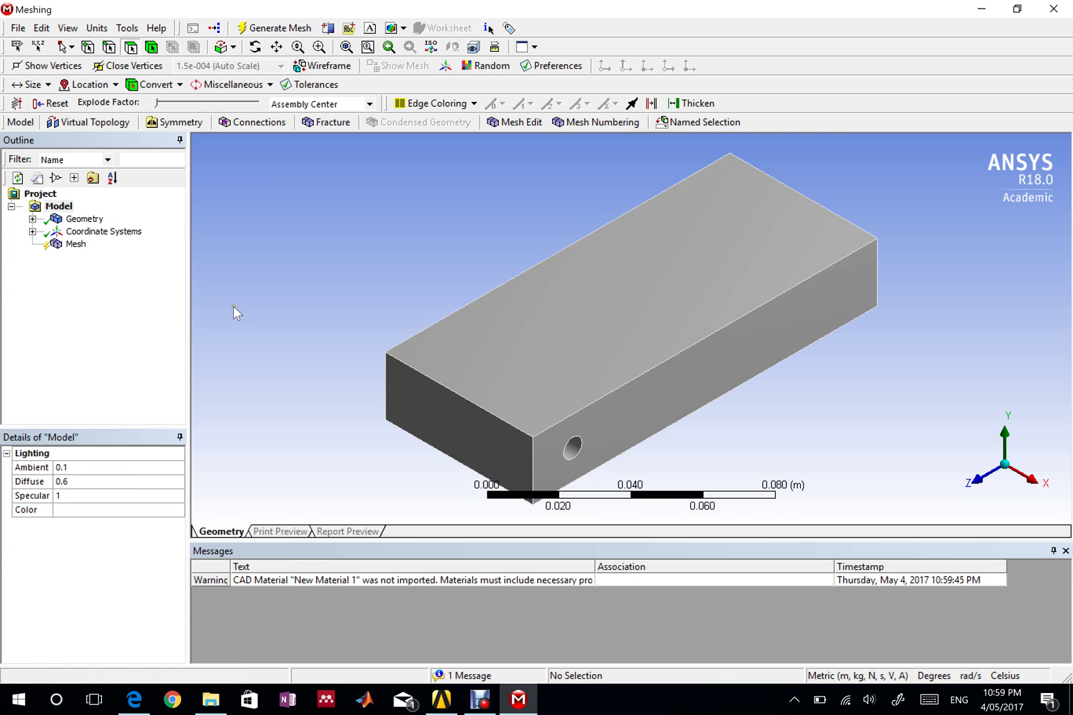
- Generate the default mesh on the block and zoom in on the hole
{"action": "right_click", "coordinate": [75, 245]}
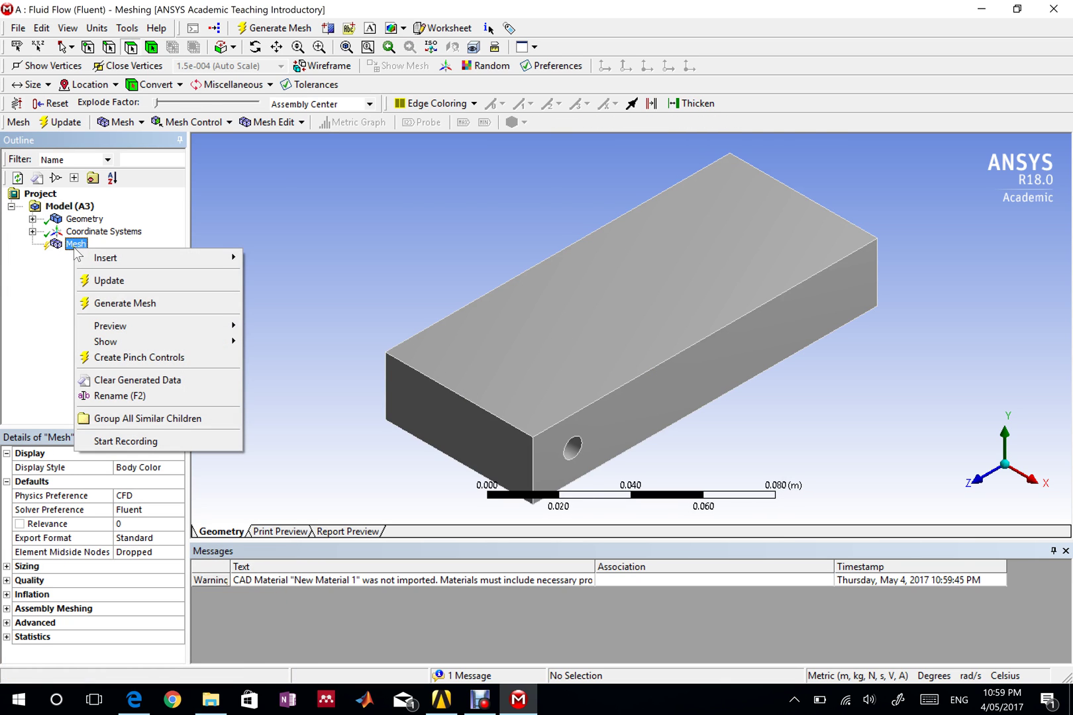
{"action": "left_click", "coordinate": [127, 307]}
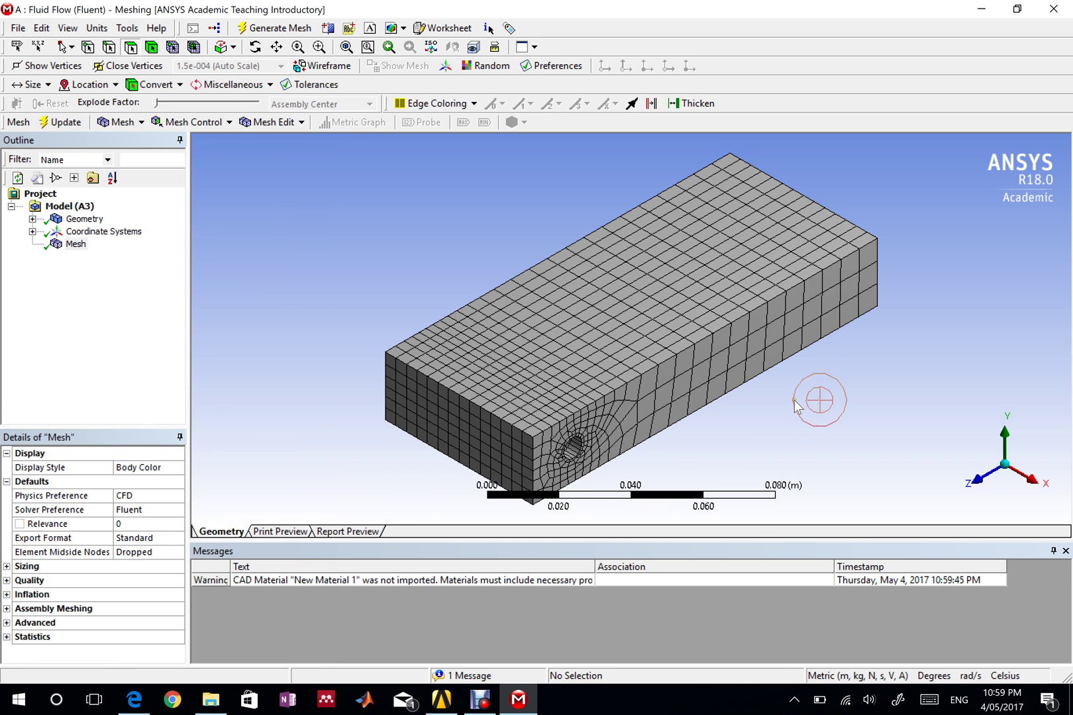
{"action": "mouse_move", "coordinate": [644, 424]}
{"action": "middle_mouse_down"}
{"action": "mouse_move", "coordinate": [568, 424]}
{"action": "mouse_move", "coordinate": [530, 398]}
{"action": "mouse_move", "coordinate": [457, 411]}
{"action": "mouse_move", "coordinate": [429, 368]}
{"action": "mouse_move", "coordinate": [491, 288]}
{"action": "middle_mouse_up"}
{"action": "scroll", "coordinate": [461, 409], "scroll_direction": "up", "scroll_amount": 3}
{"action": "scroll", "coordinate": [427, 339], "scroll_direction": "up", "scroll_amount": 3}
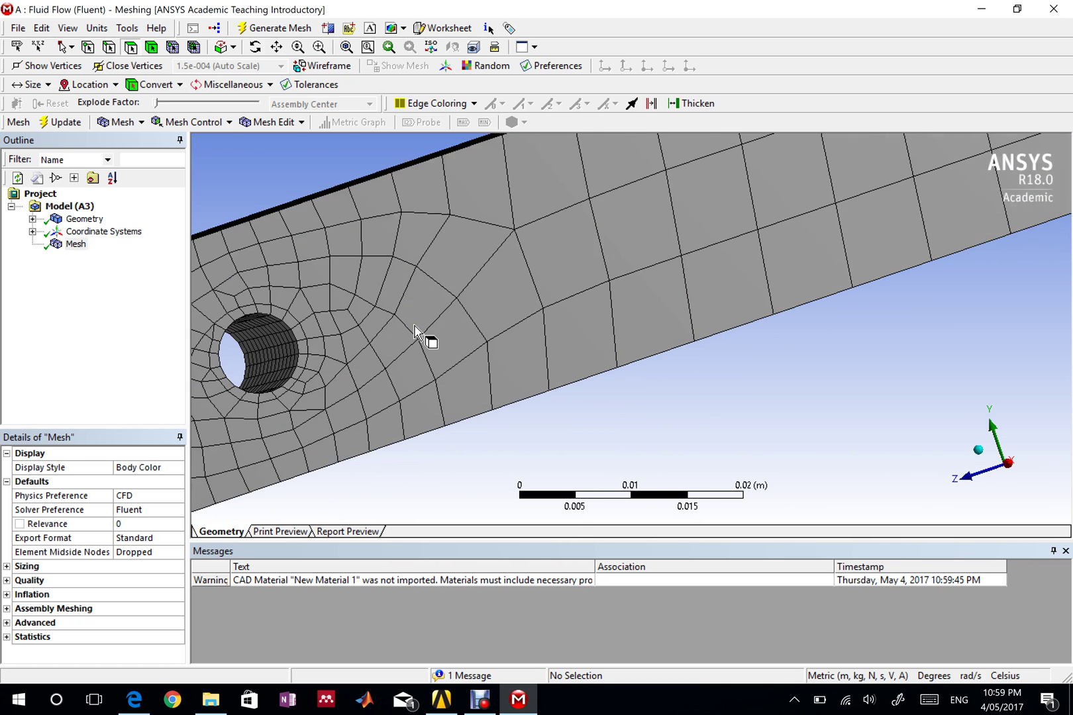
{"action": "middle_click_drag", "start_coordinate": [311, 352], "coordinate": [520, 334], "text": "ctrl"}
- Select the hole's cylindrical face using the face selection filter
{"action": "left_click", "coordinate": [495, 304]}
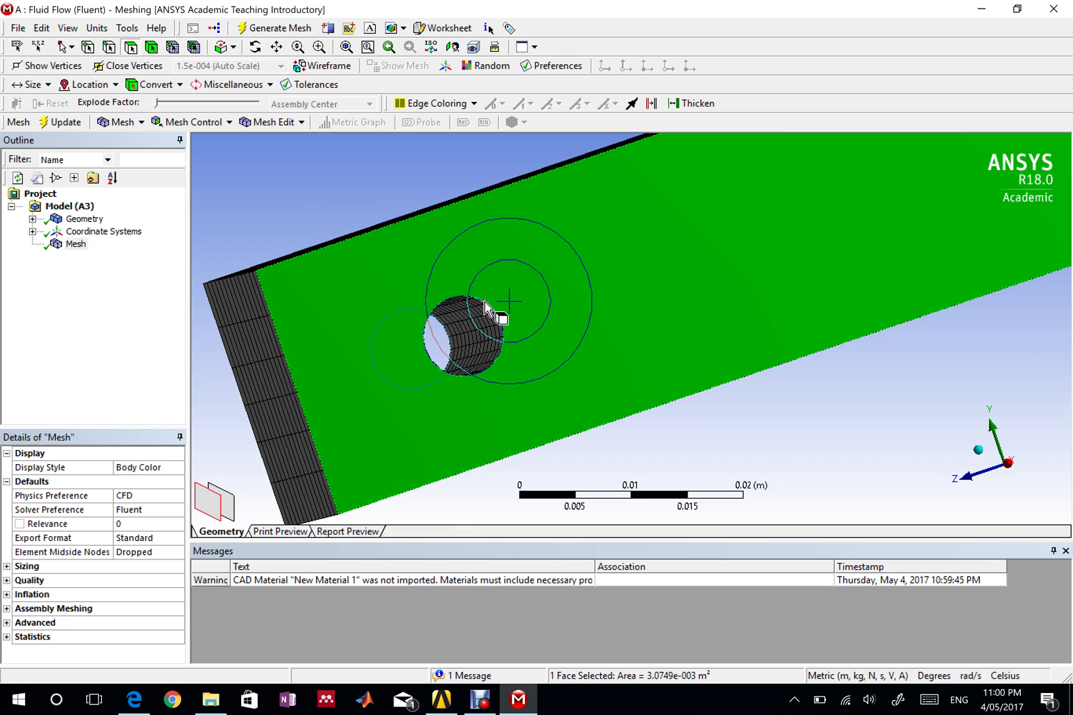
{"action": "left_click", "coordinate": [347, 179]}
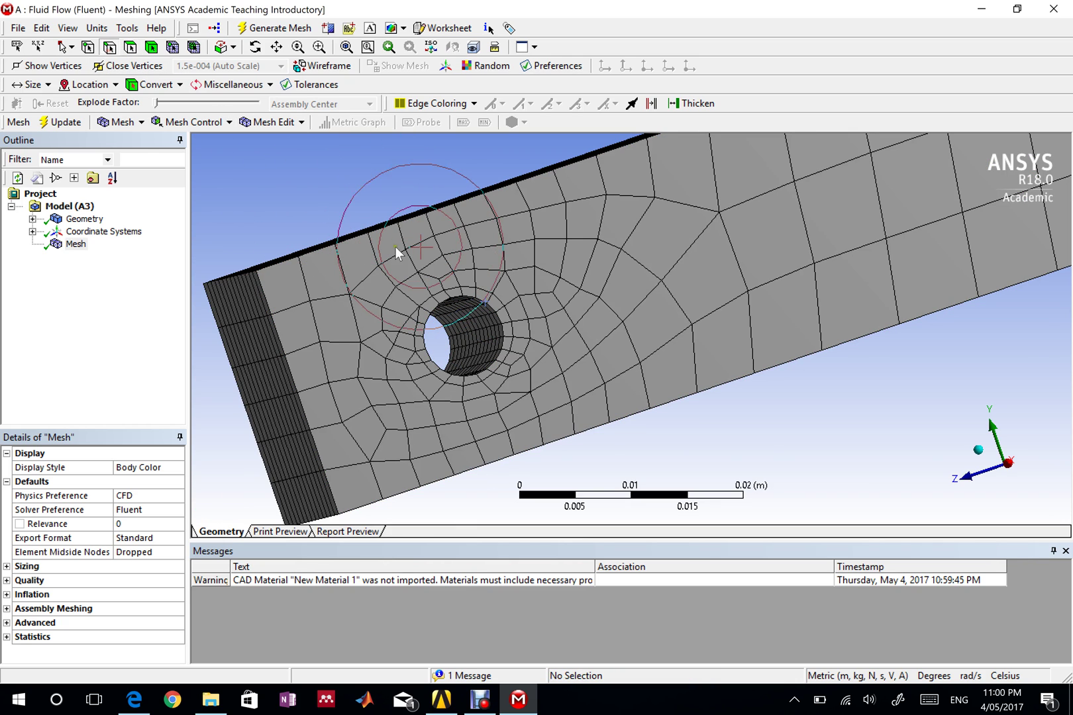
{"action": "left_click", "coordinate": [490, 317]}
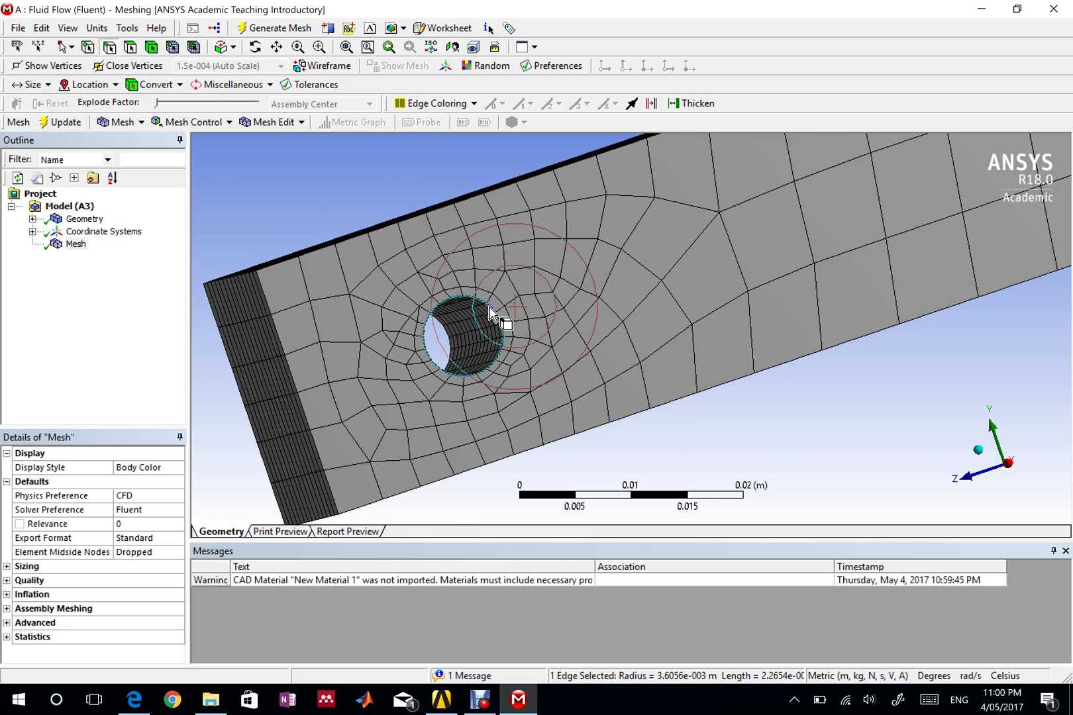
{"action": "left_click", "coordinate": [130, 46]}
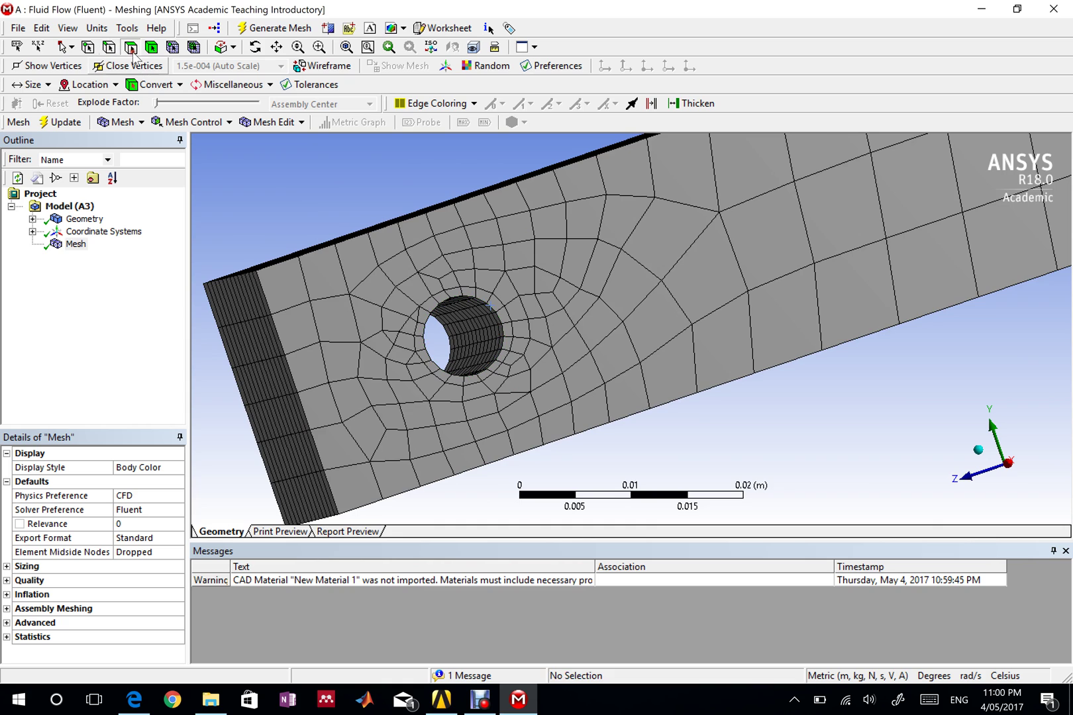
{"action": "left_click", "coordinate": [482, 339]}
- Insert a level-2 Refinement on the hole face and regenerate the mesh
{"action": "right_click", "coordinate": [478, 338]}
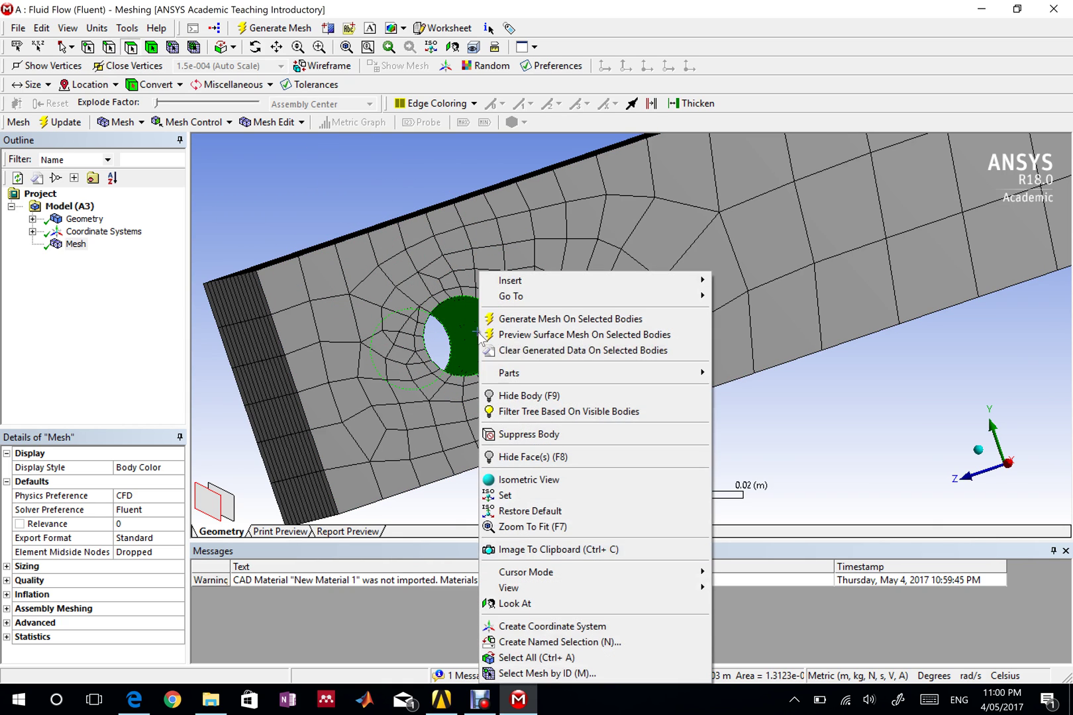
{"action": "mouse_move", "coordinate": [517, 281]}
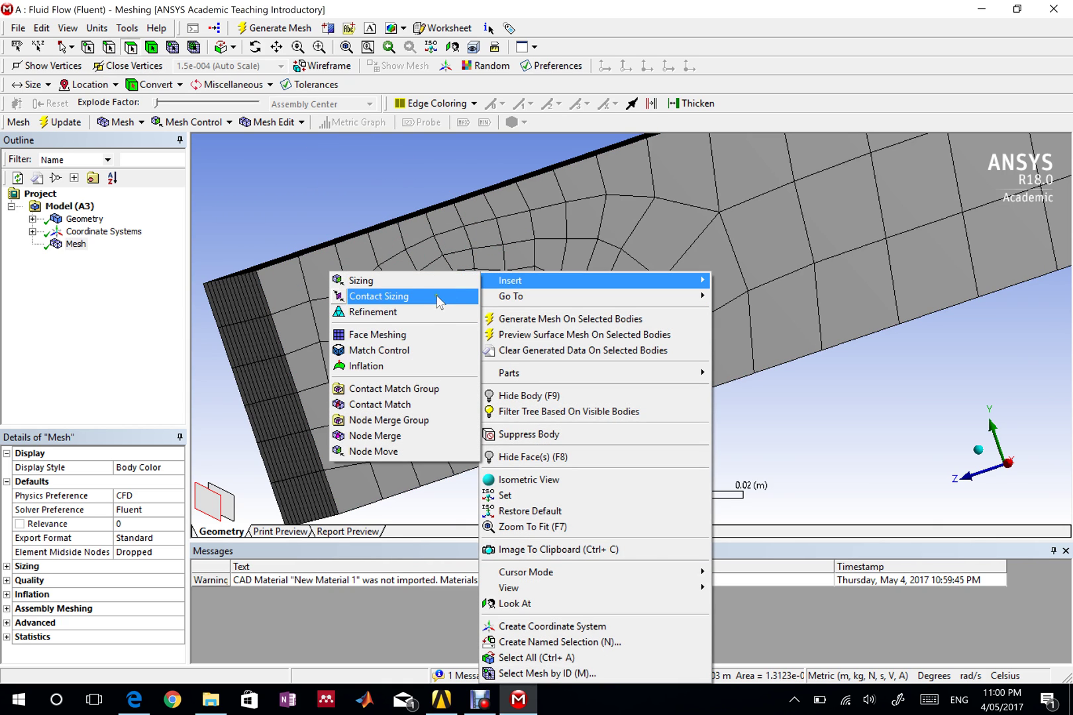
{"action": "left_click", "coordinate": [371, 312]}
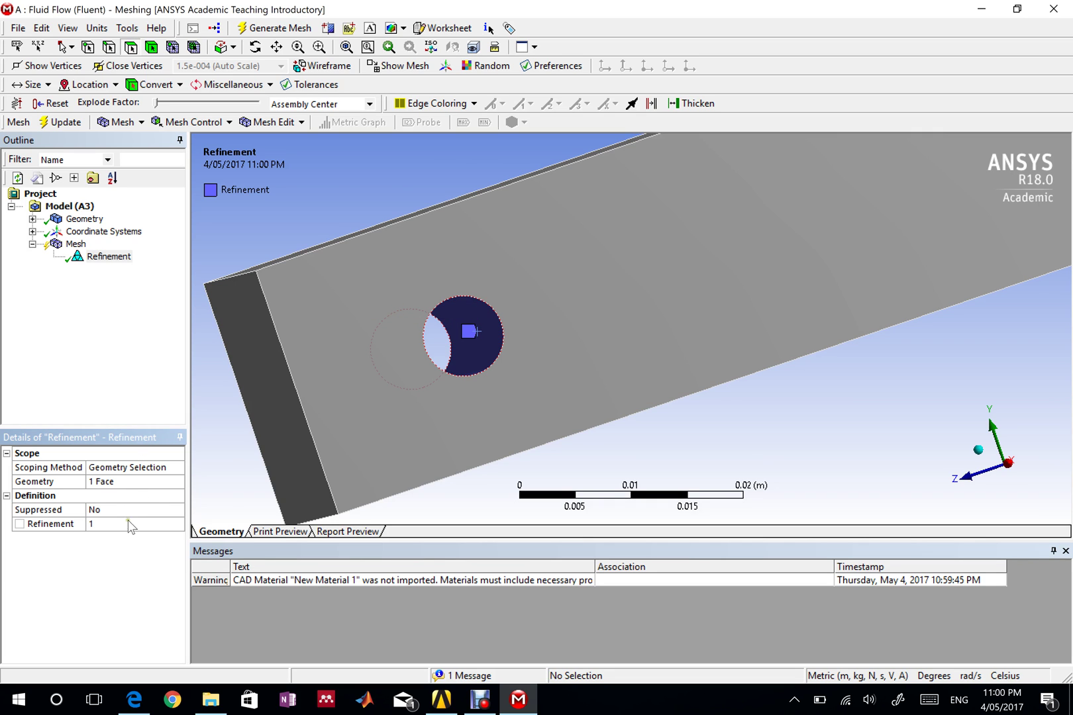
{"action": "left_click", "coordinate": [133, 524]}
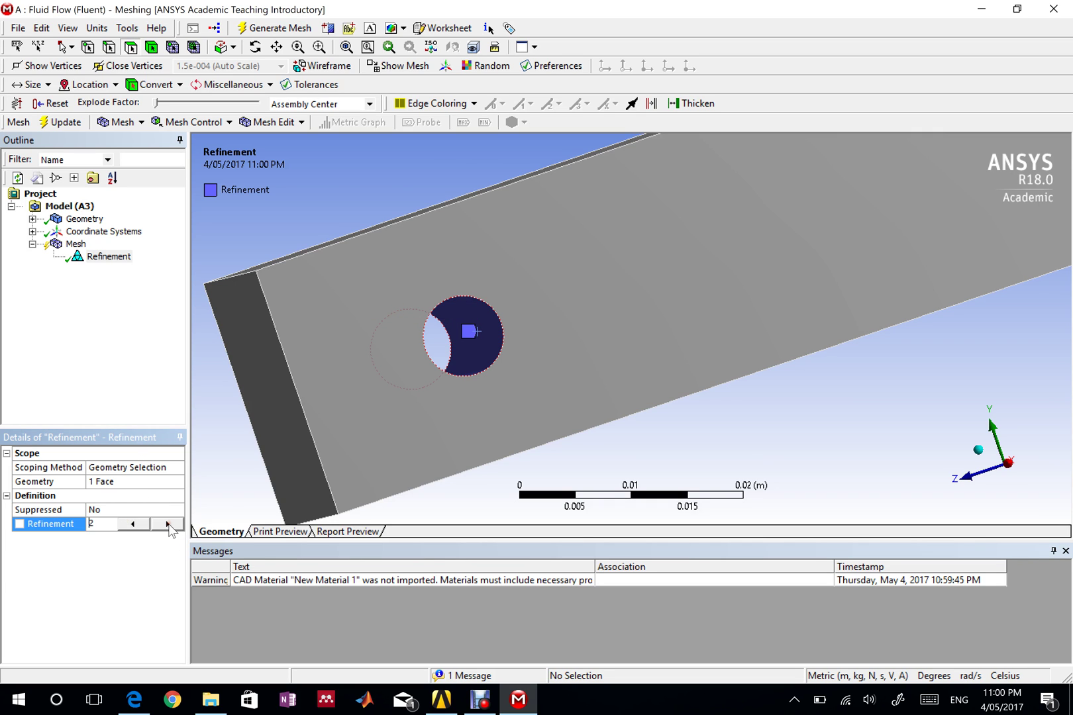
{"action": "right_click", "coordinate": [75, 244]}
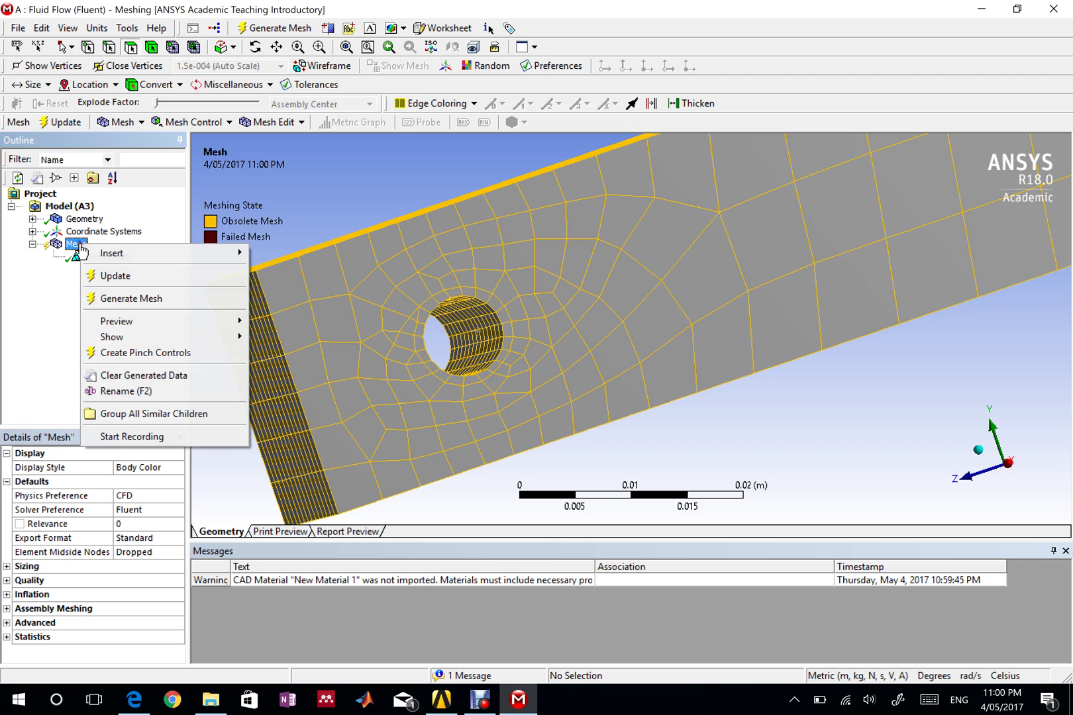
{"action": "left_click", "coordinate": [116, 300]}
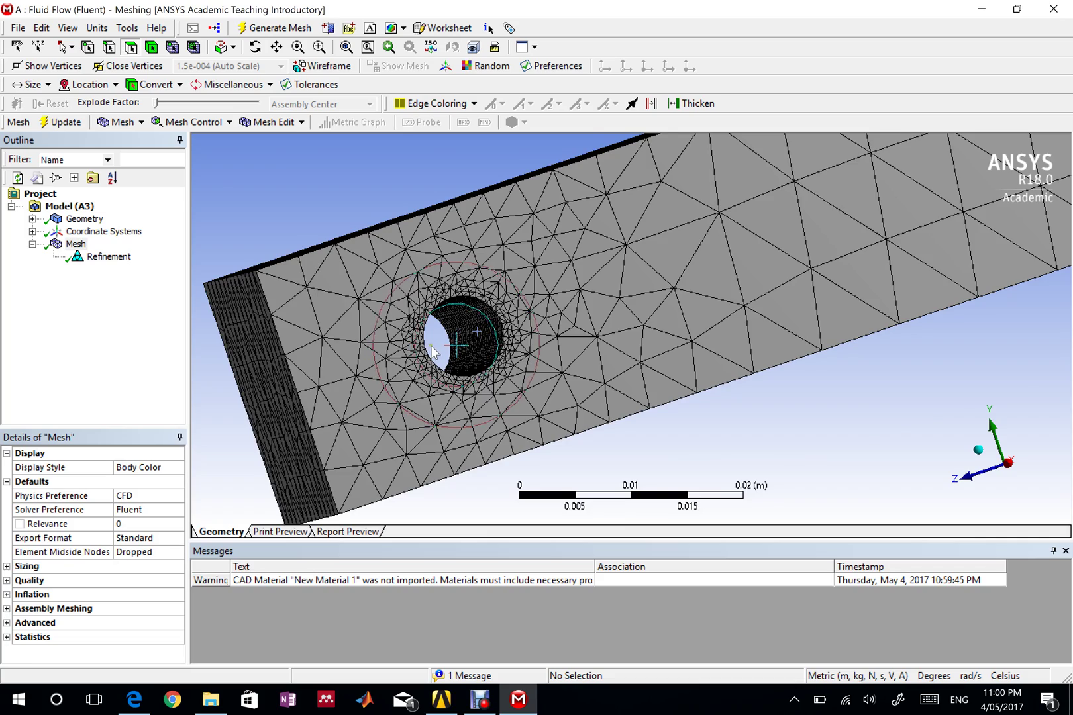
- Zoom, pan and rotate around the denser hole mesh, then save and exit Meshing
{"action": "scroll", "coordinate": [481, 341], "scroll_direction": "up", "scroll_amount": 3}
{"action": "middle_click_drag", "start_coordinate": [355, 330], "coordinate": [388, 326], "text": "ctrl"}
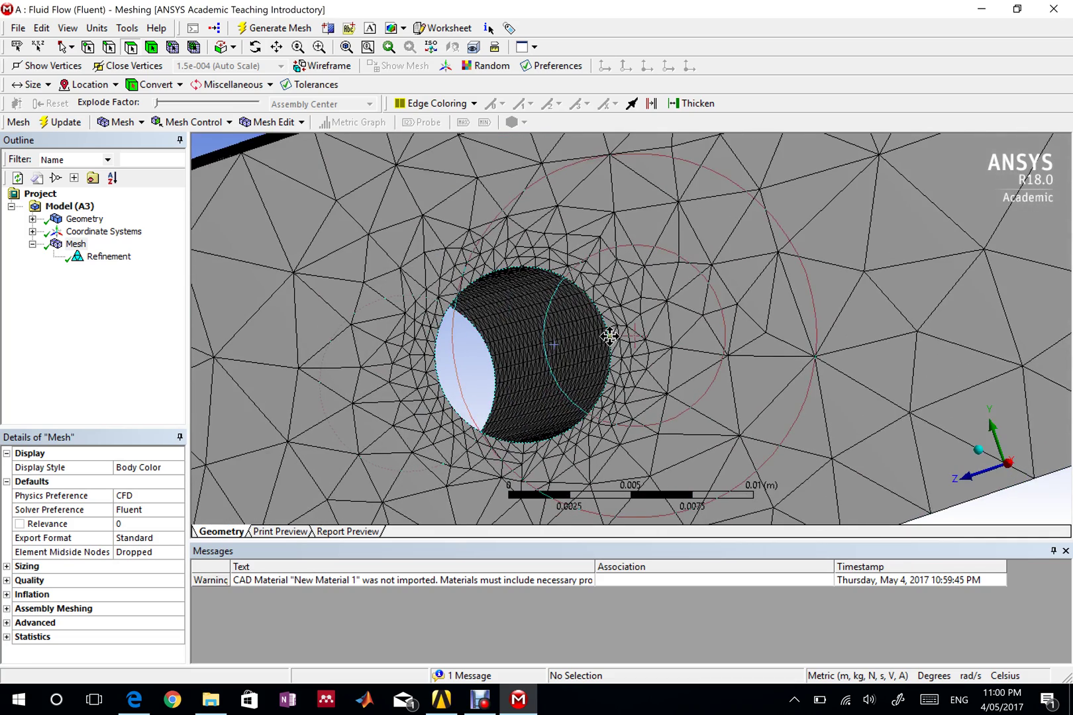
{"action": "scroll", "coordinate": [560, 346], "scroll_direction": "down", "scroll_amount": 3}
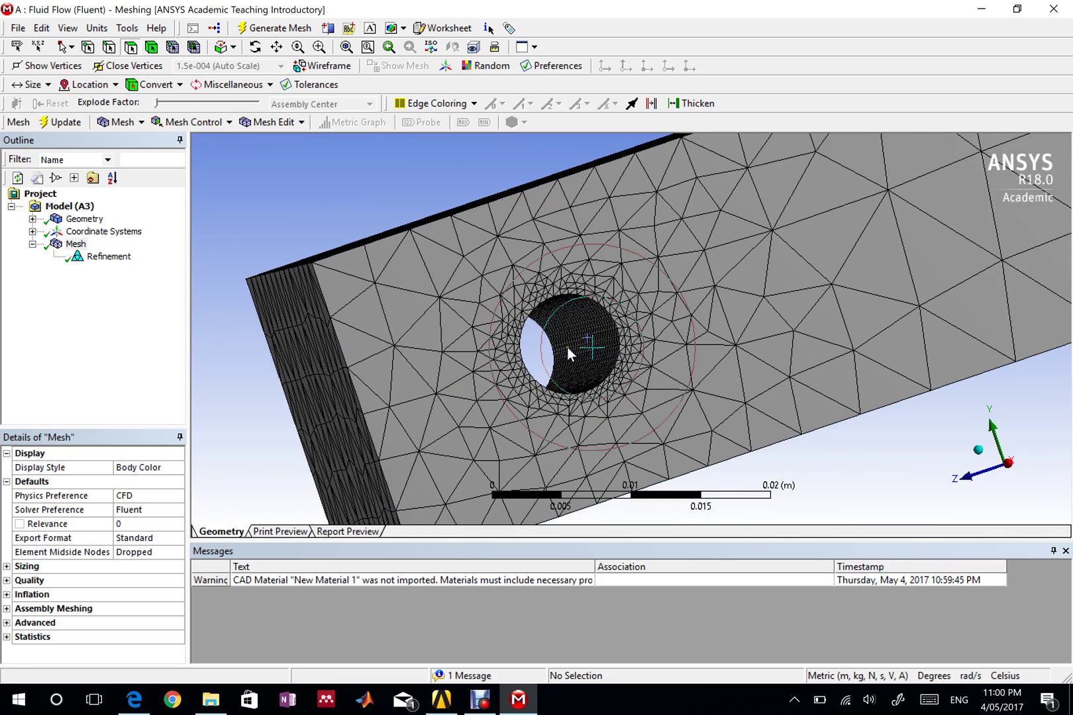
{"action": "scroll", "coordinate": [591, 347], "scroll_direction": "down", "scroll_amount": 3}
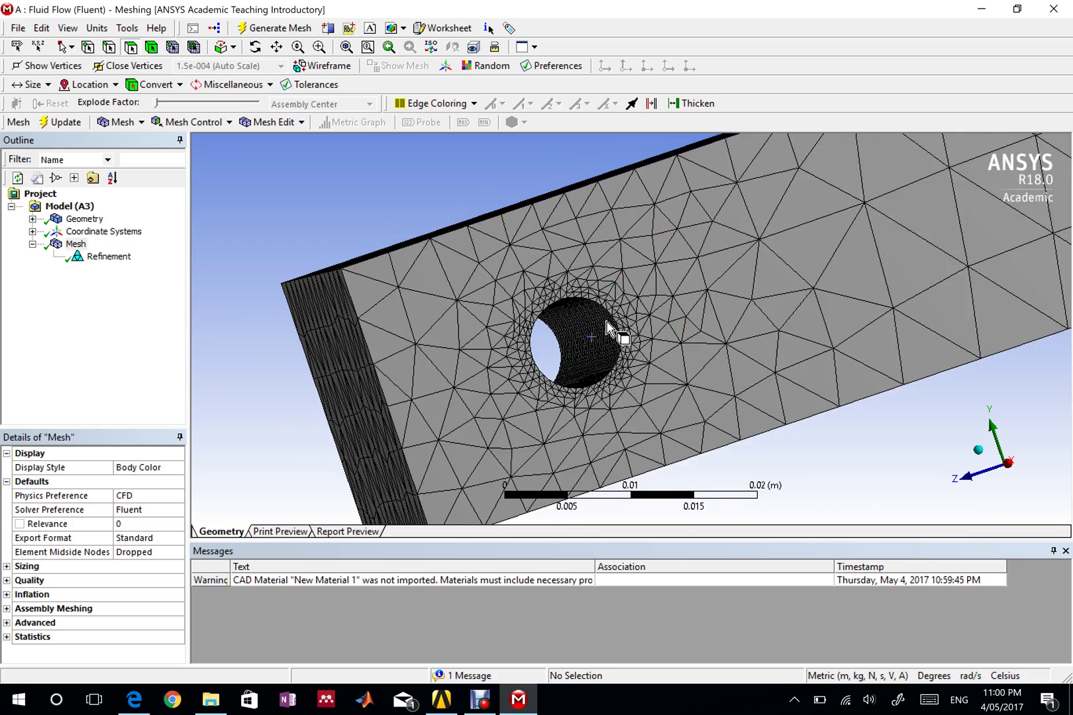
{"action": "middle_click_drag", "start_coordinate": [747, 314], "coordinate": [665, 352], "text": "ctrl"}
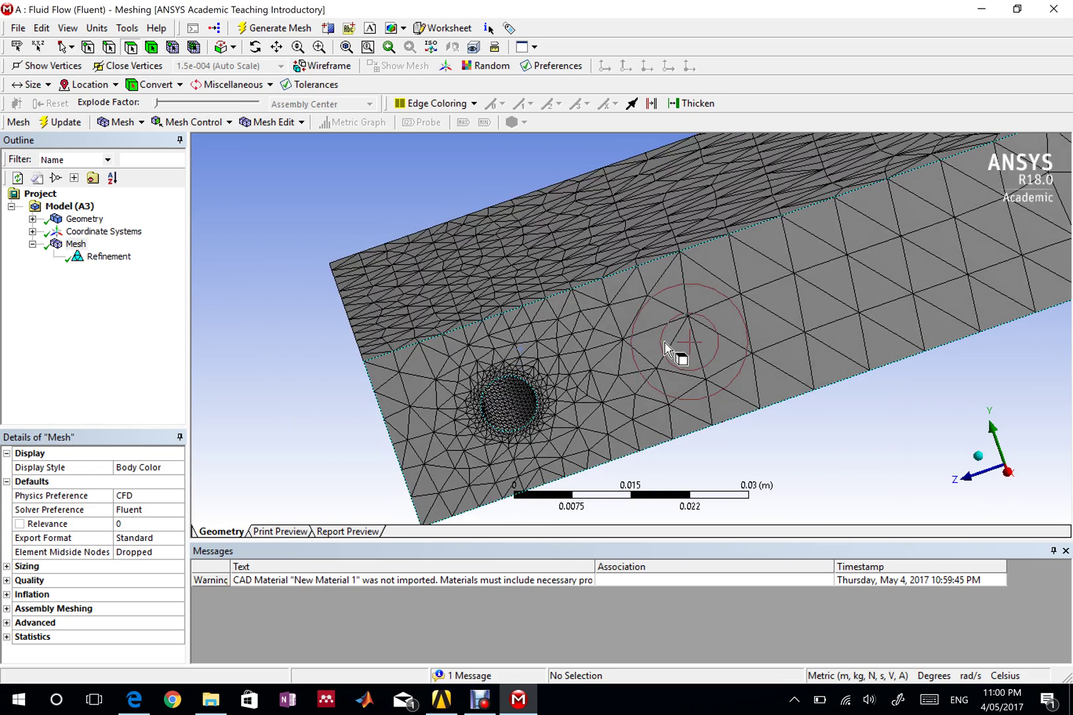
{"action": "middle_click_drag", "start_coordinate": [582, 371], "coordinate": [536, 342], "text": "ctrl"}
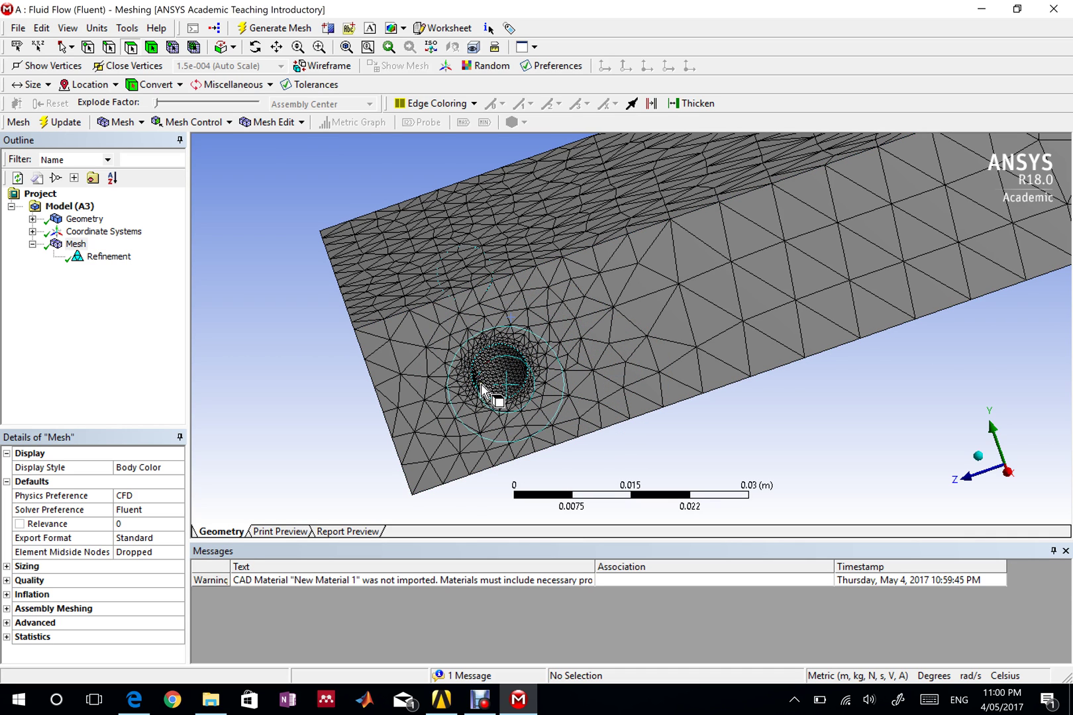
{"action": "scroll", "coordinate": [510, 371], "scroll_direction": "up", "scroll_amount": 3}
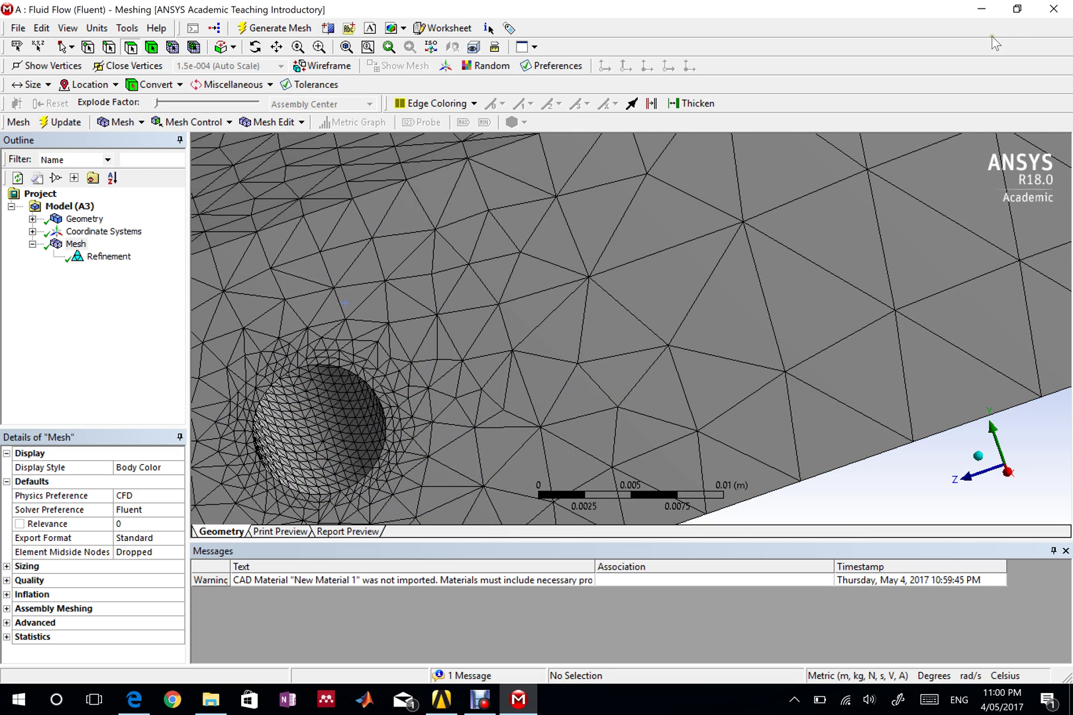
{"action": "left_click", "coordinate": [1042, 11]}
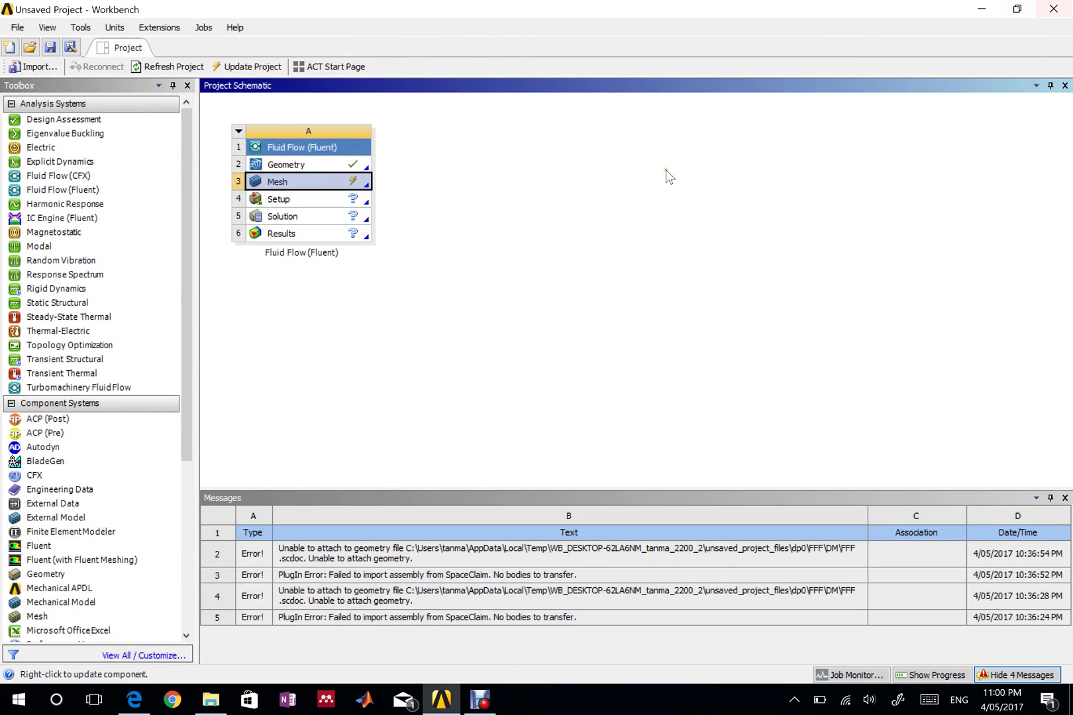